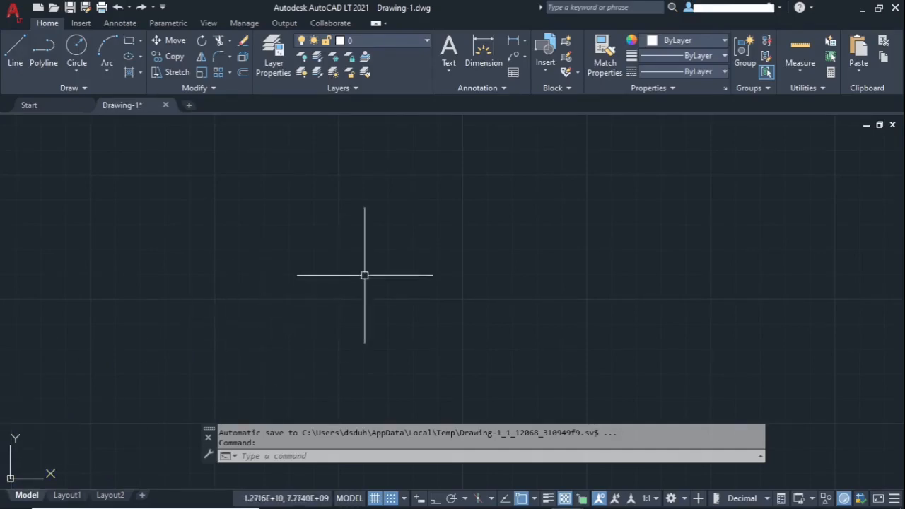
Examine the coordinate axis diagram, its 0,0 centre and the sign pairs in its four quadrants
scroll(403, 253, down, 5)
scroll(403, 253, down, 1)
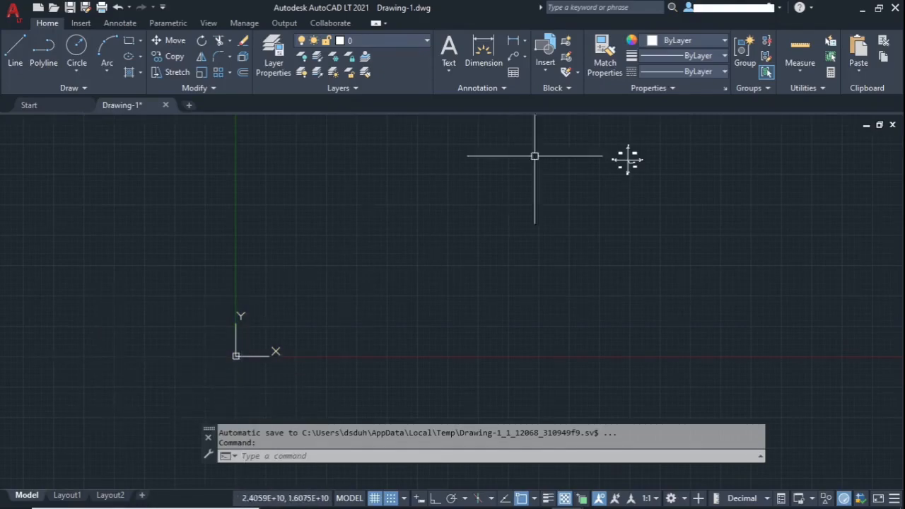
scroll(630, 152, up, 11)
scroll(535, 203, down, 2)
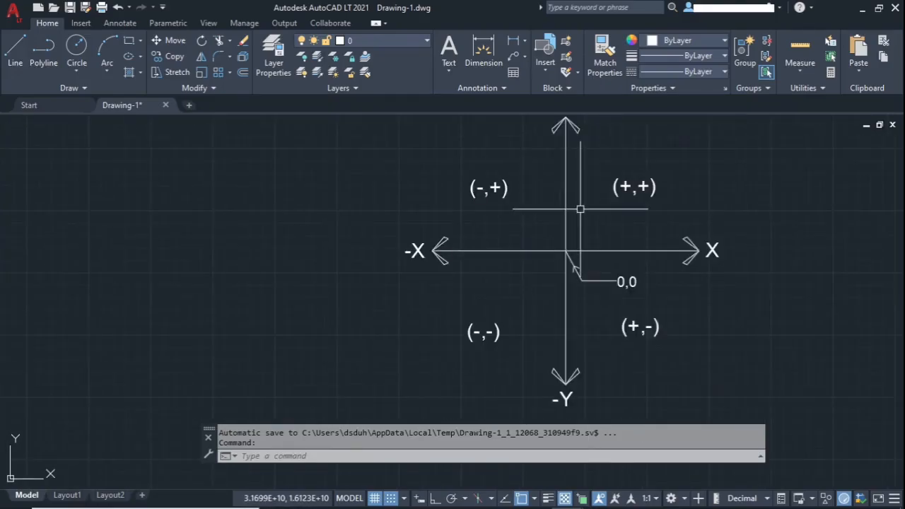
mouse_move(559, 212)
middle_down()
mouse_move(415, 226)
mouse_move(415, 235)
middle_up()
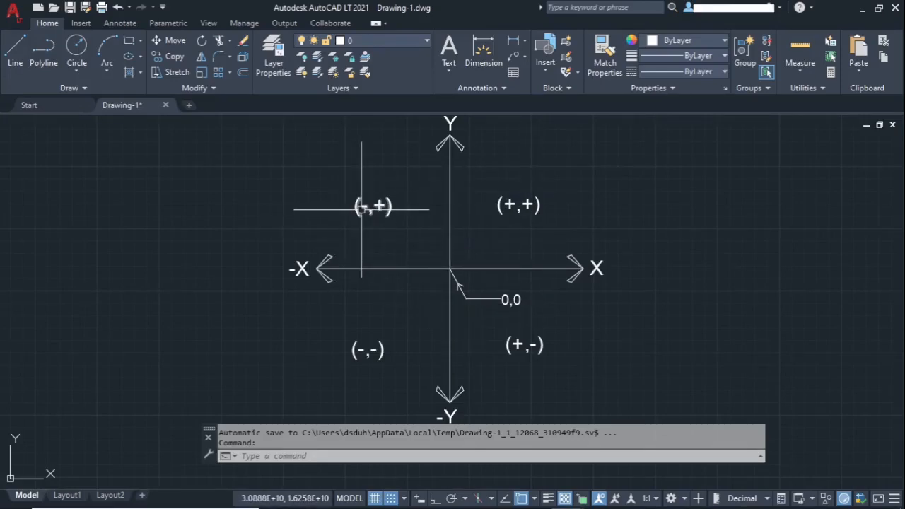
mouse_move(359, 208)
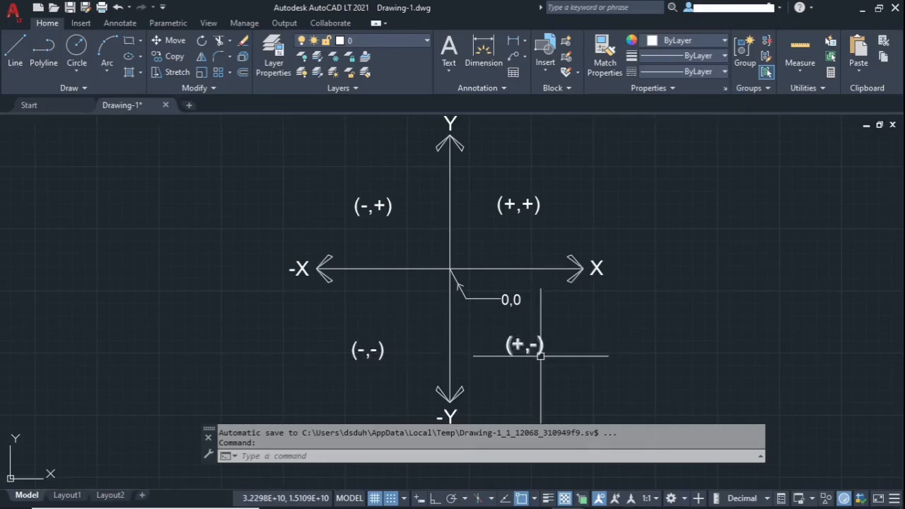
Move the whole axis diagram from the crossing point of its axes to the drawing origin at 0,0
scroll(531, 267, down, 4)
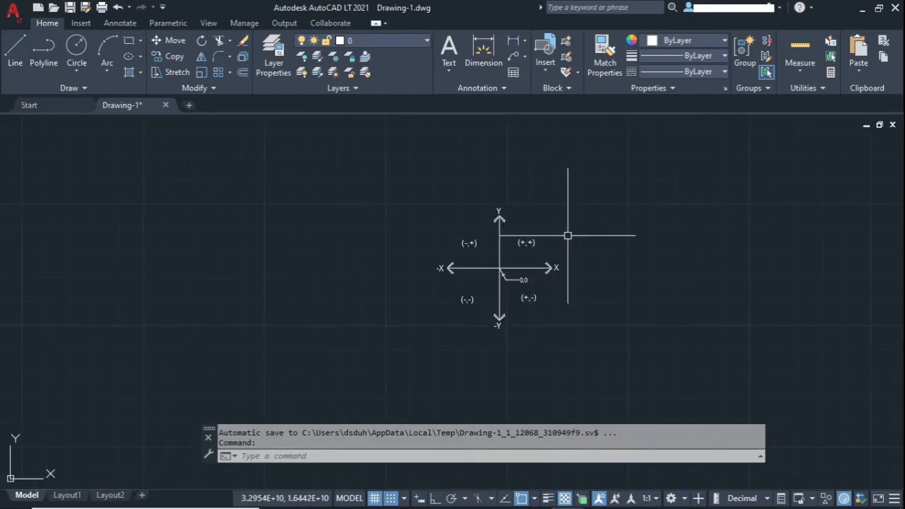
text(m)
key(Return)
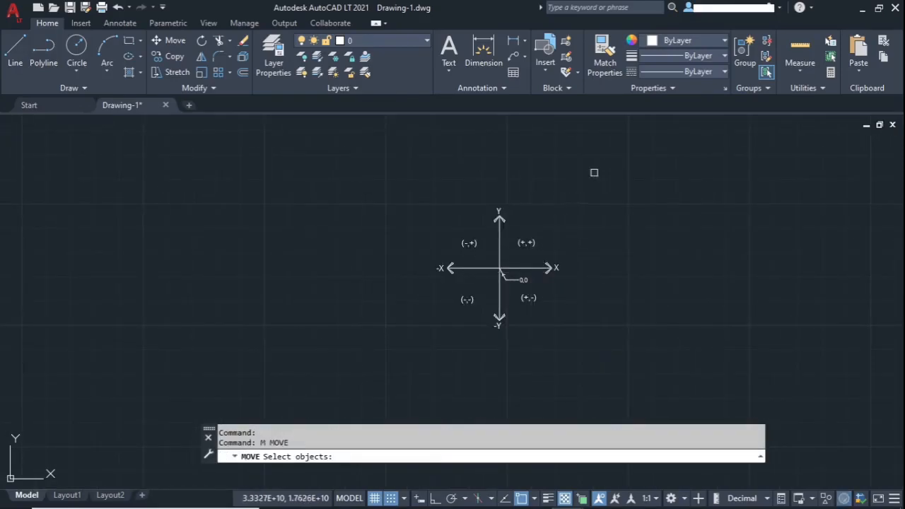
click(600, 167)
click(410, 370)
key(Return)
scroll(499, 267, up, 6)
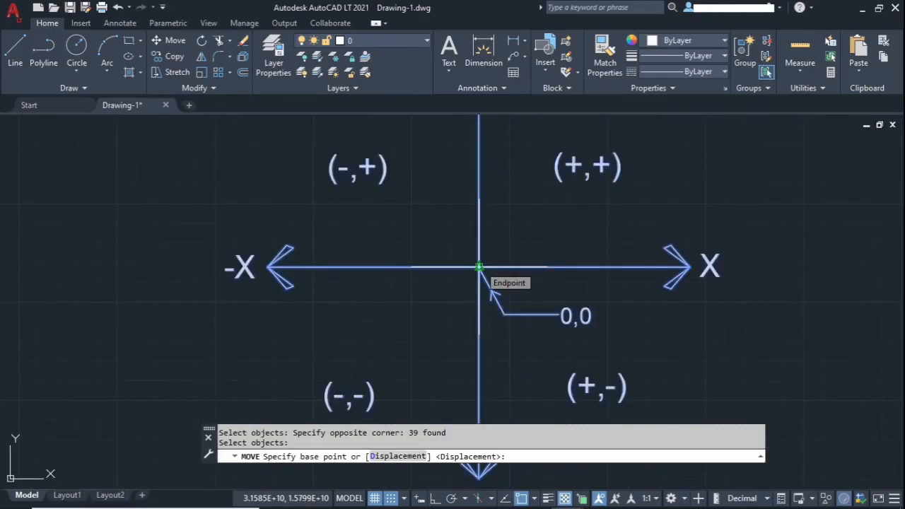
click(479, 267)
scroll(601, 205, down, 10)
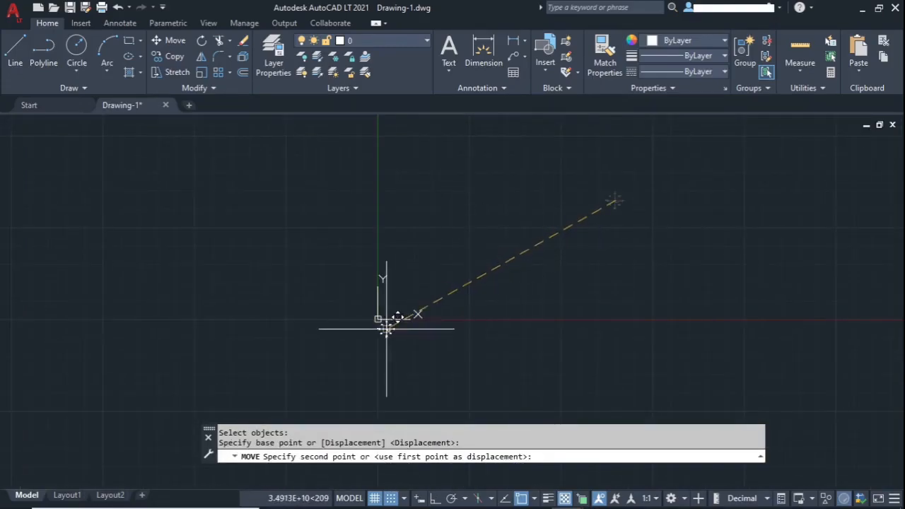
scroll(386, 325, up, 3)
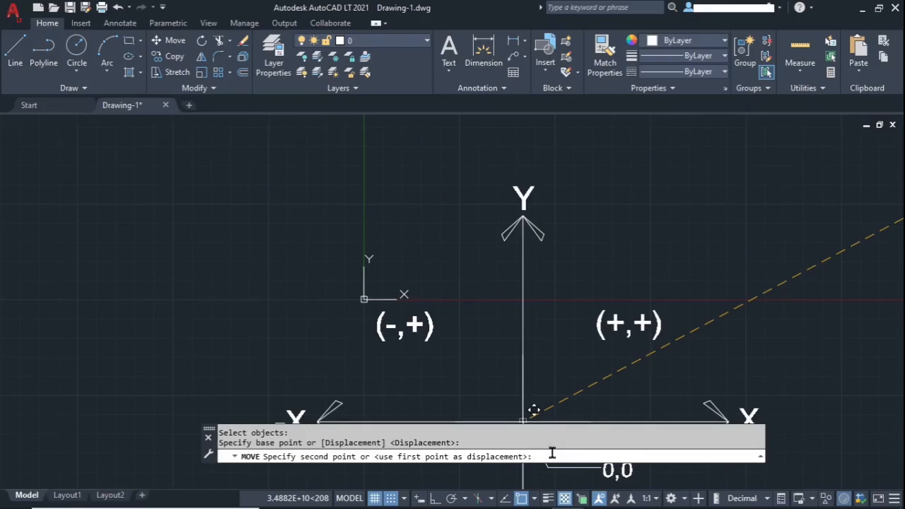
text(0,0)
key(Return)
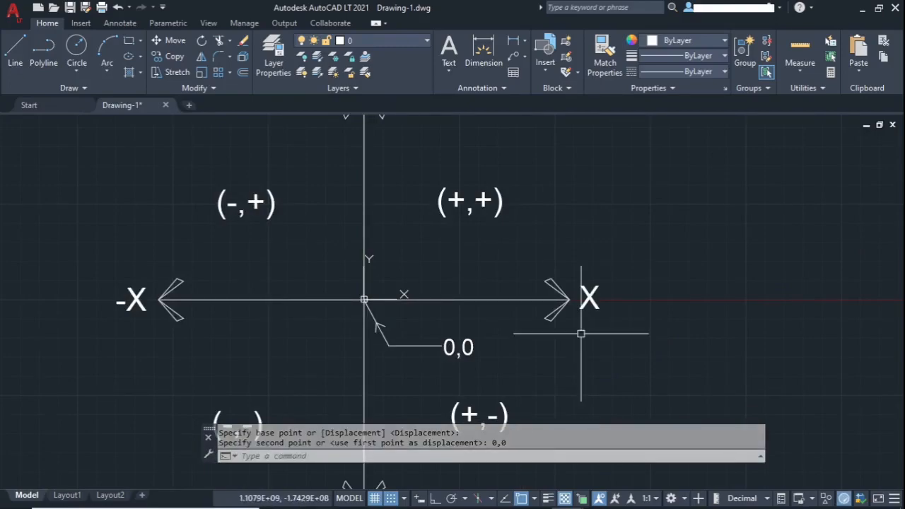
Inspect the diagram's centre at the origin, selecting the UCS icon and the horizontal axis line to check their alignment
scroll(353, 304, up, 5)
scroll(407, 289, up, 3)
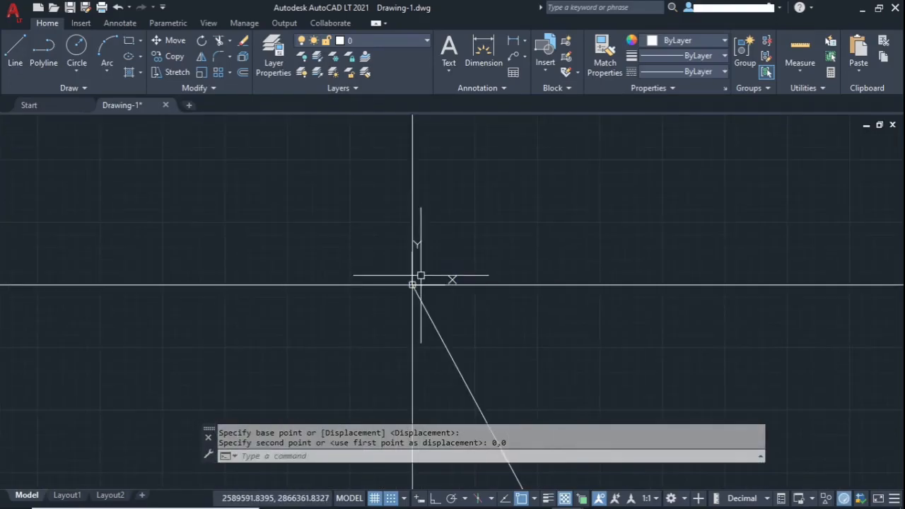
click(397, 287)
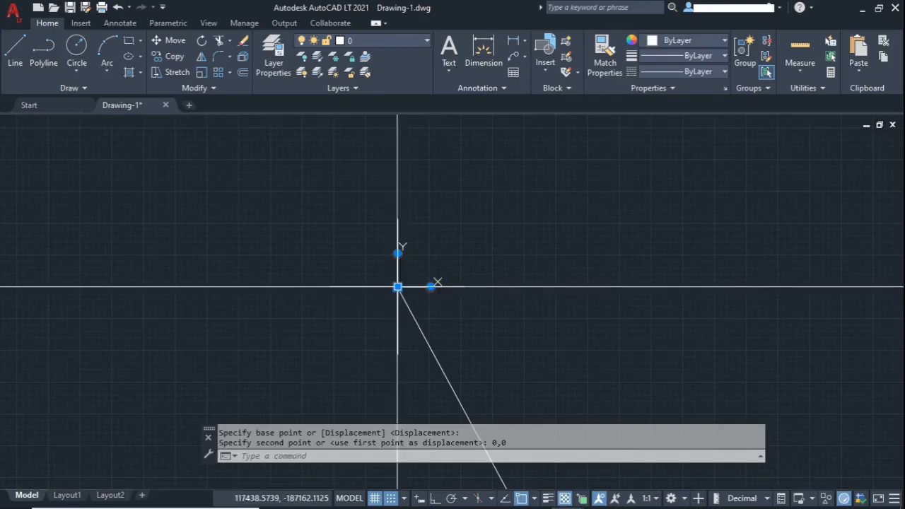
key(Escape)
key(Escape)
click(499, 284)
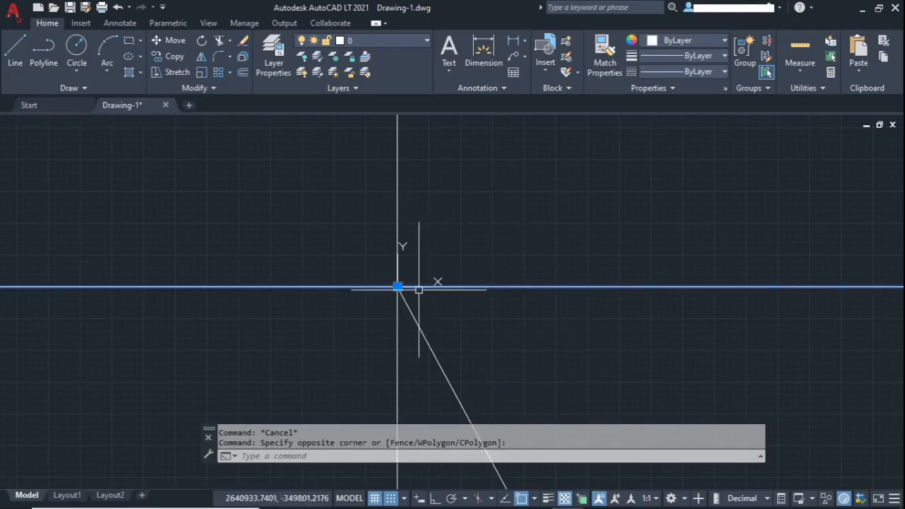
scroll(406, 297, up, 5)
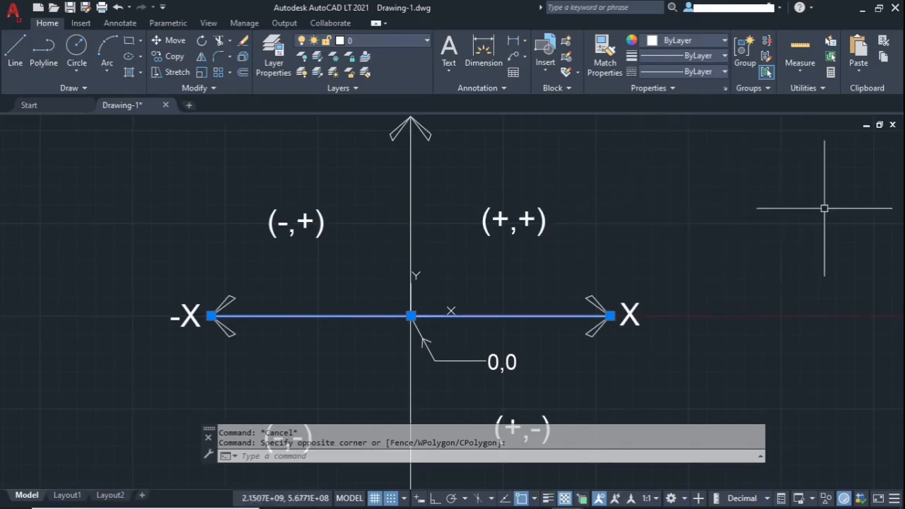
scroll(396, 283, up, 2)
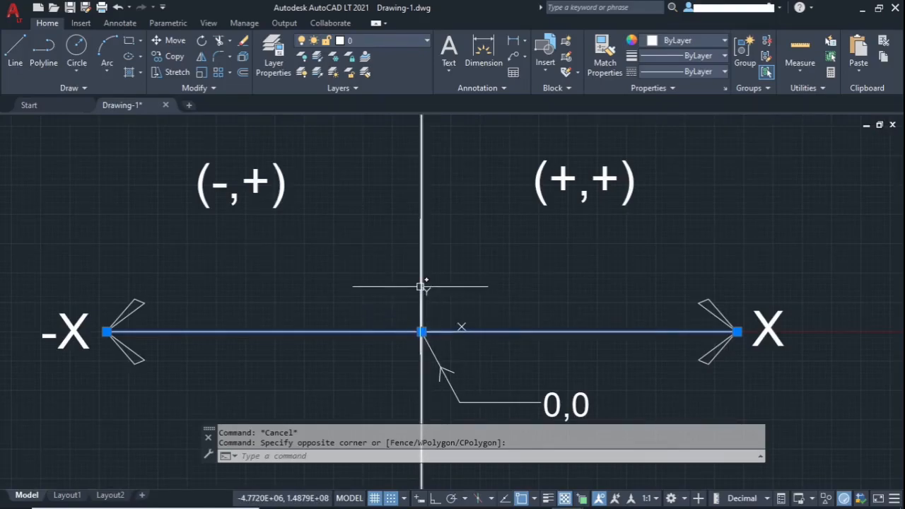
mouse_move(421, 286)
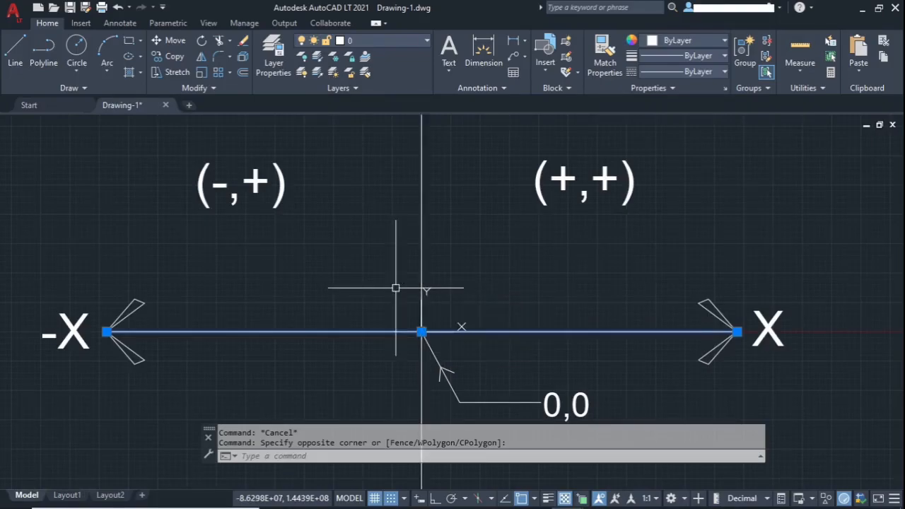
scroll(396, 288, down, 6)
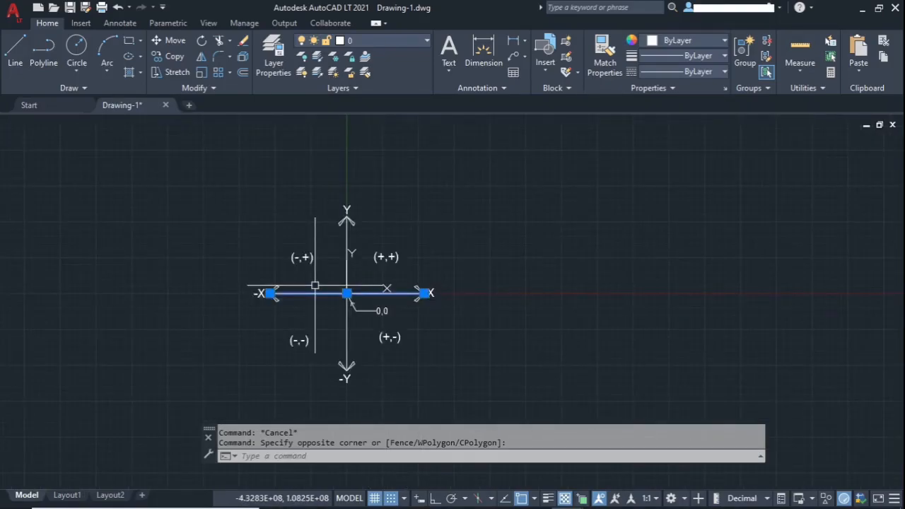
middle_drag(606, 165, 454, 253)
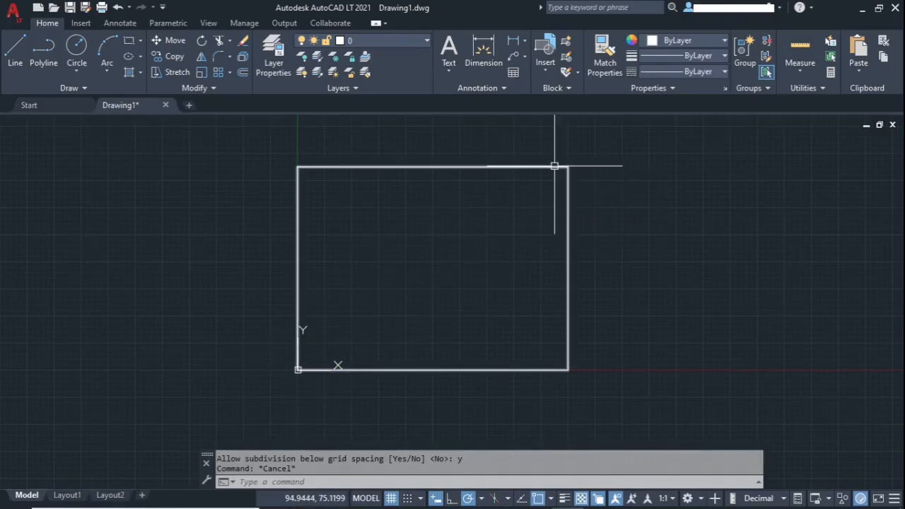
Set the model space limits from the rectangle's lower-left corner at 0,0 to its upper-right corner
text(LI)
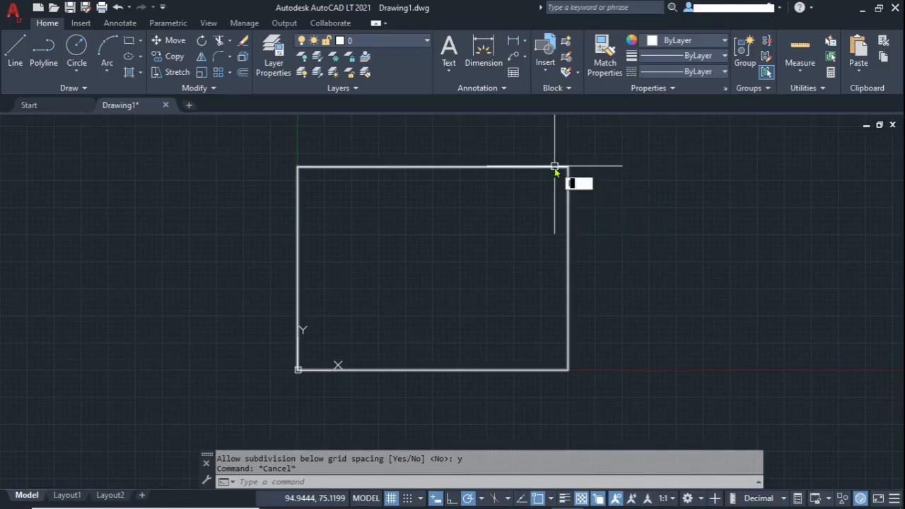
text(MITS)
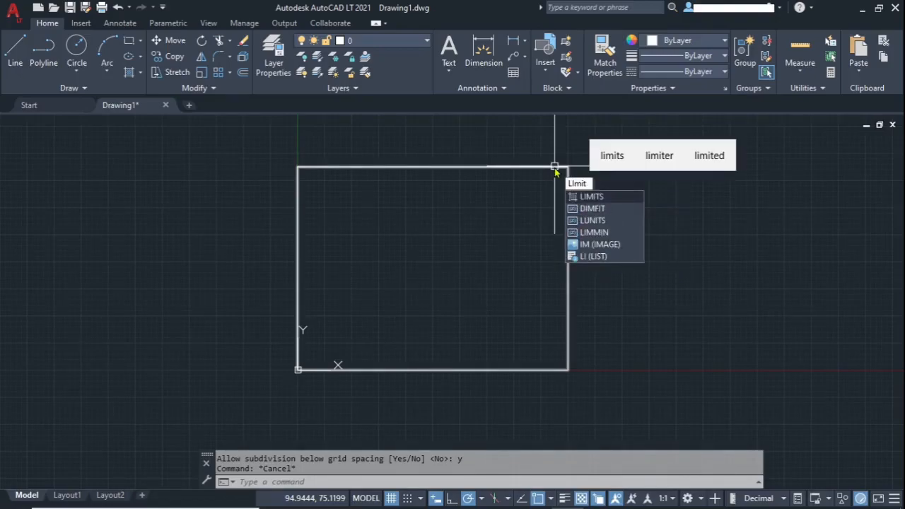
key(Return)
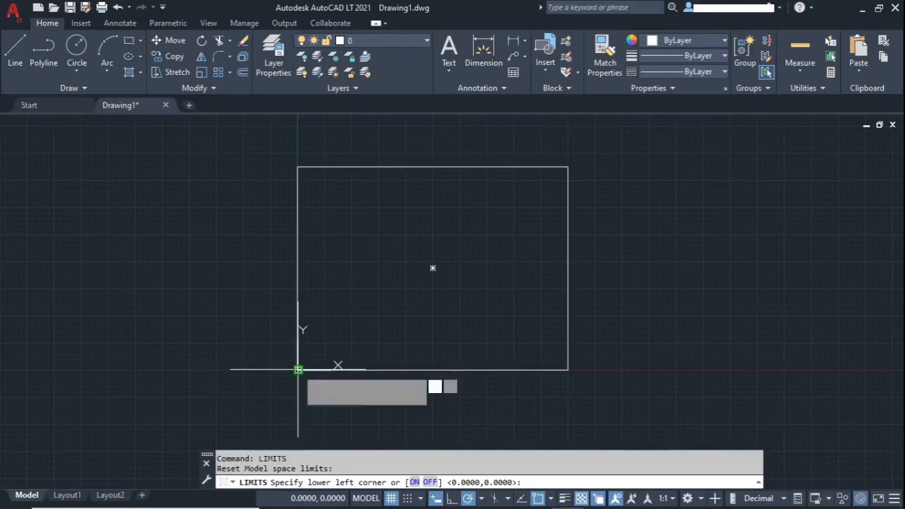
click(297, 369)
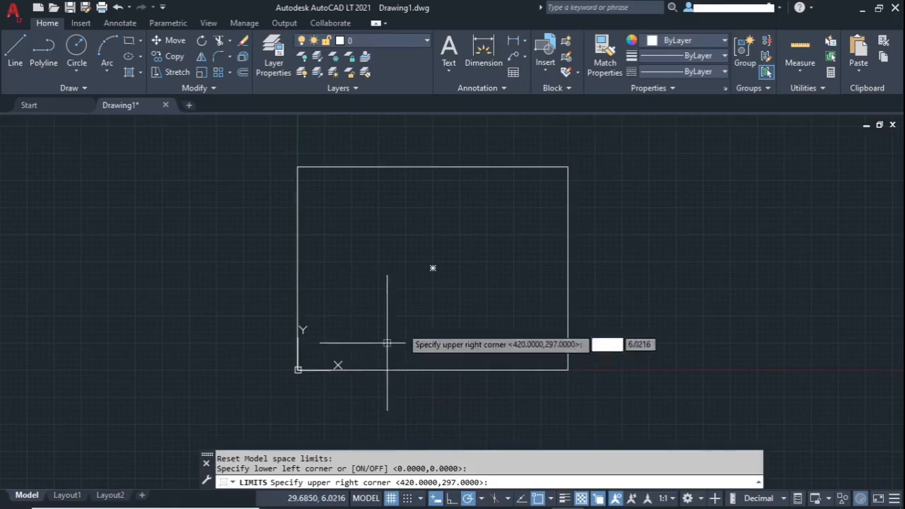
click(569, 166)
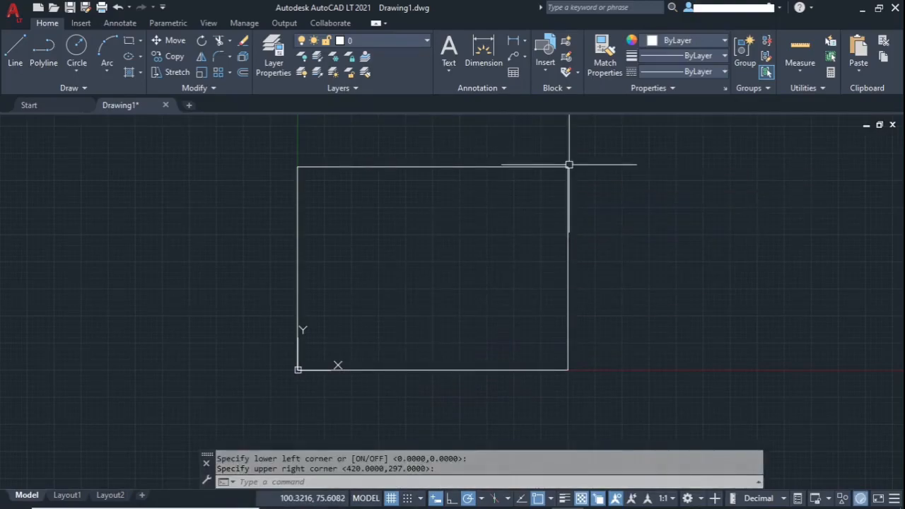
Draw three connected line segments starting inside the rectangle and running out past its right edge
text(l)
key(Return)
click(435, 239)
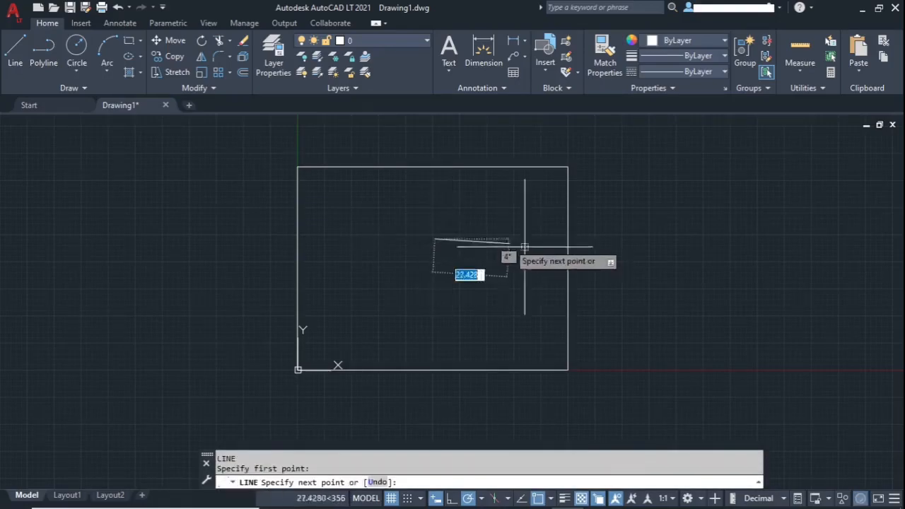
click(649, 254)
click(649, 312)
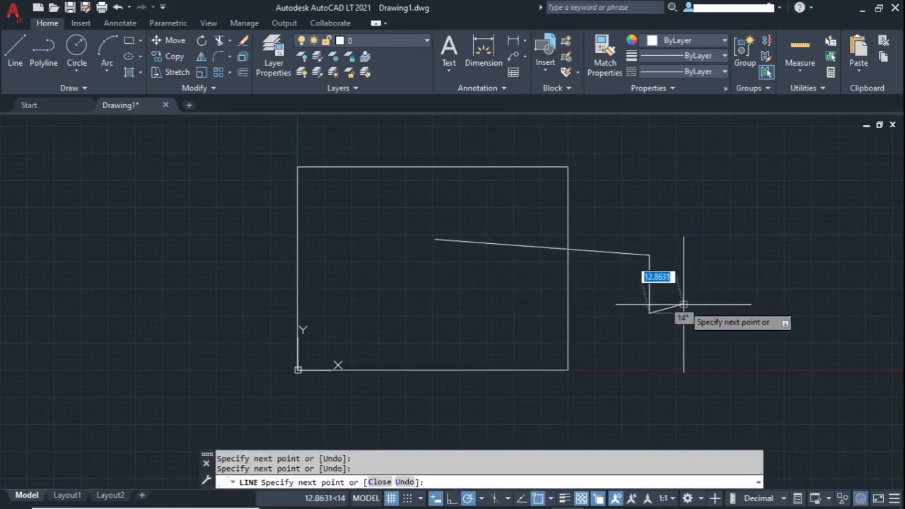
click(716, 253)
key(Return)
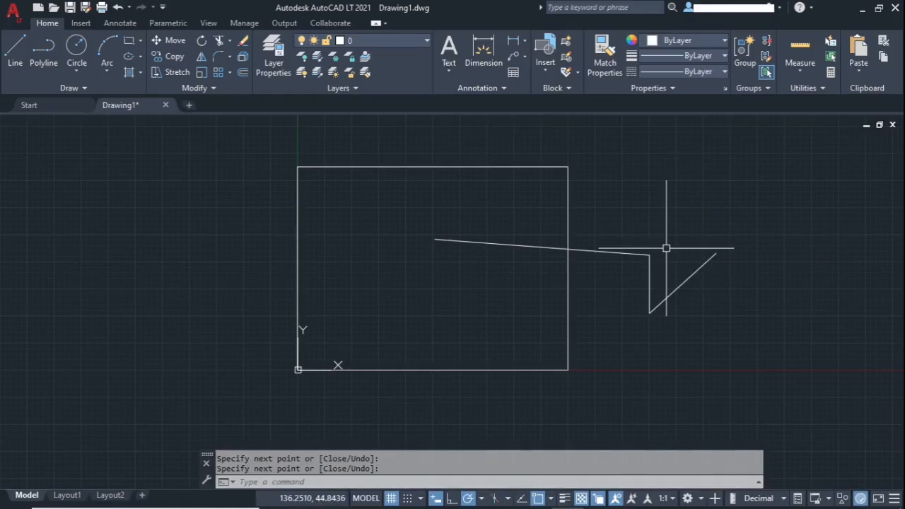
Delete the three connected line segments that cross the rectangle's right edge
click(697, 223)
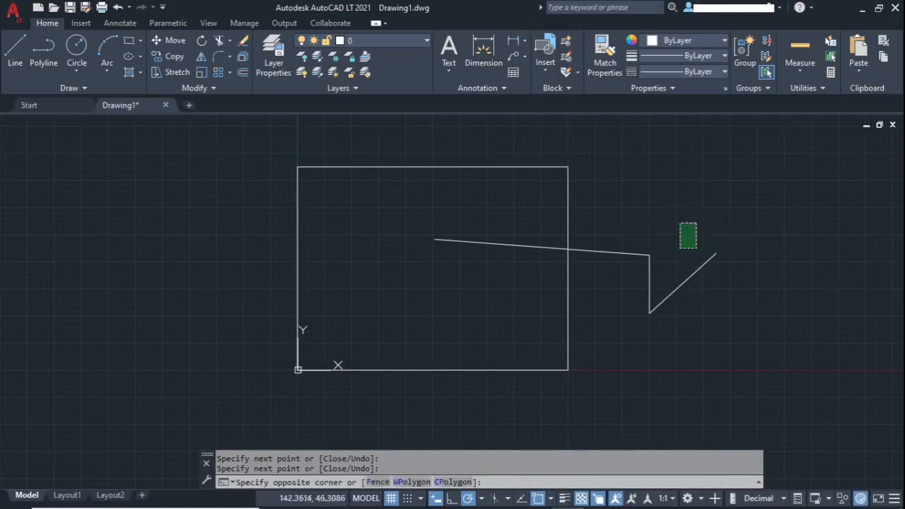
click(616, 328)
key(Delete)
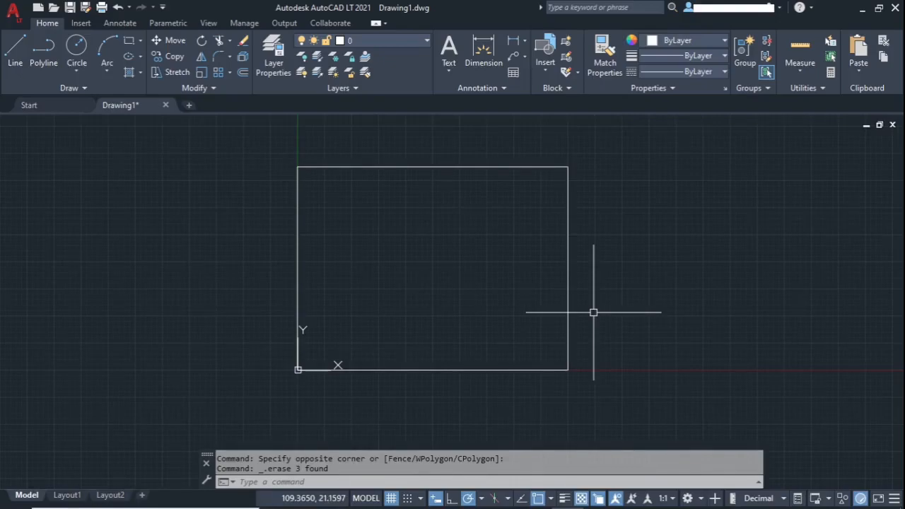
Set limits checking to OFF and back to ON with the LIMITS command
text(LImi)
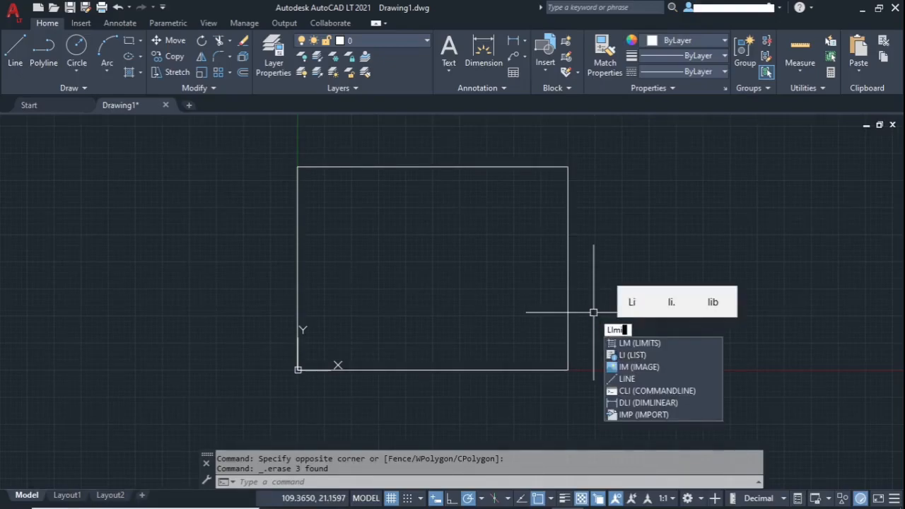
text(ts)
key(Return)
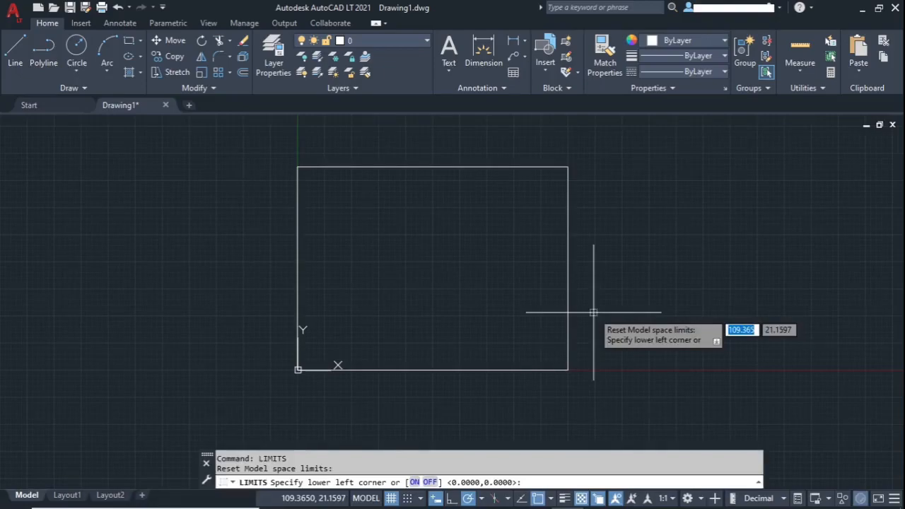
click(431, 482)
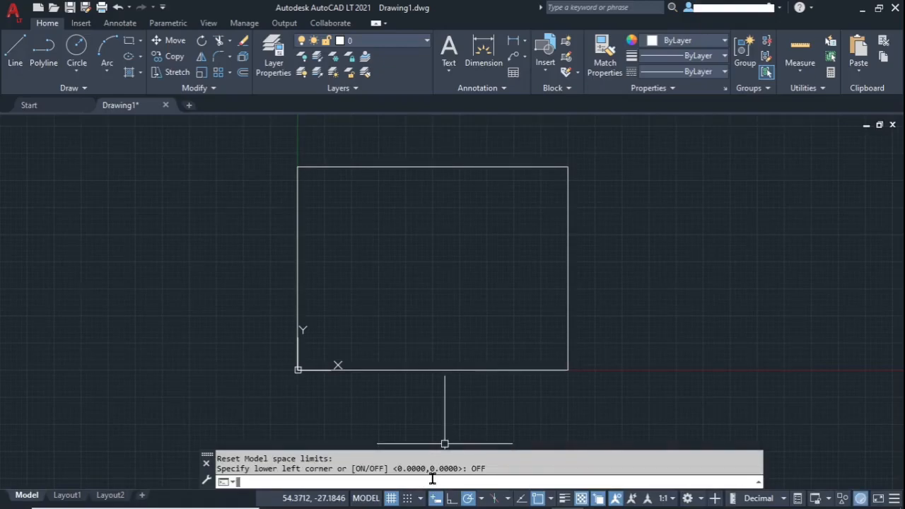
key(Return)
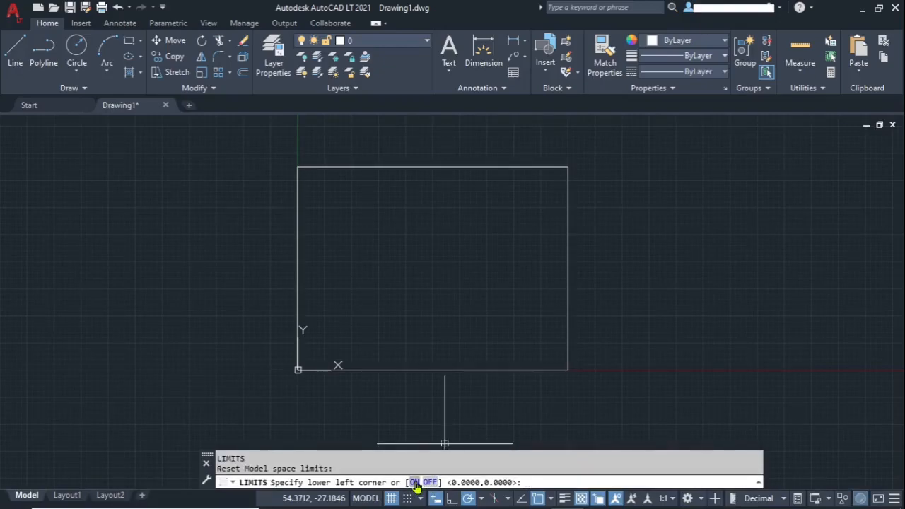
click(415, 482)
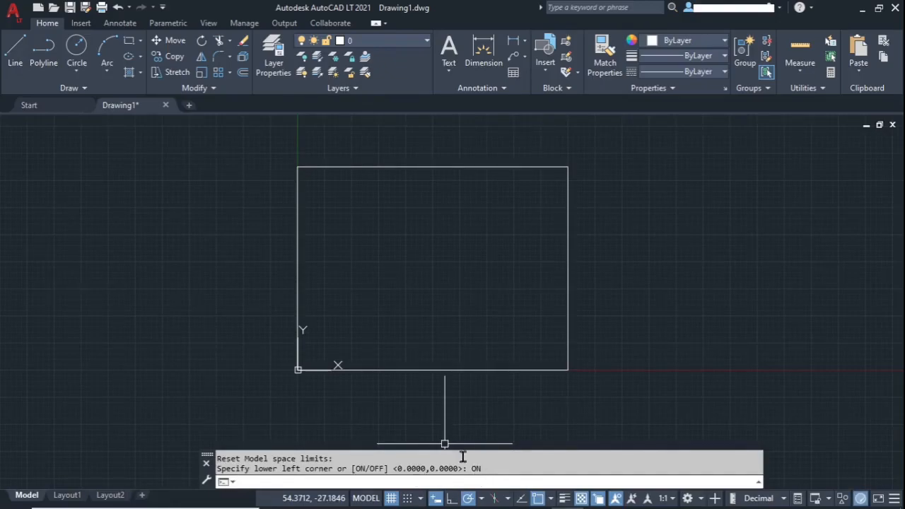
Draw a single line inside the rectangle, also trying a next point beyond the rectangle's right edge to test the limits
text(l)
key(Return)
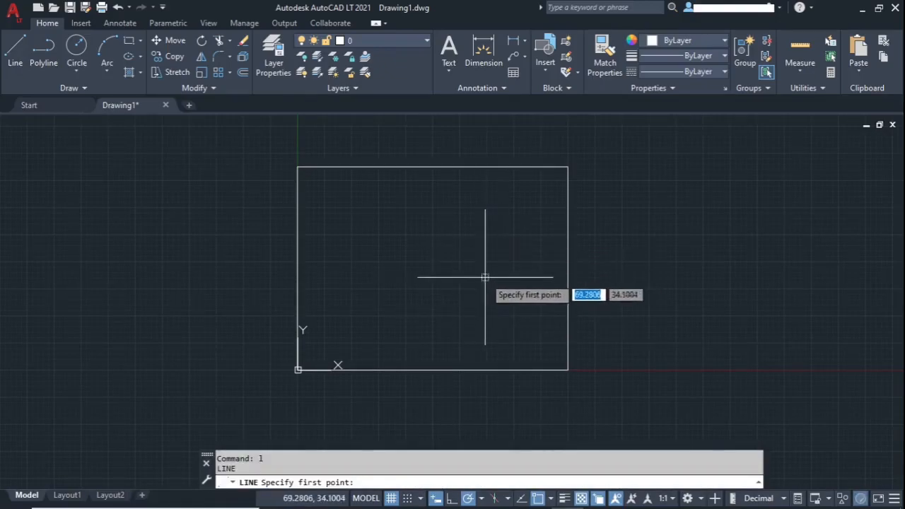
click(466, 259)
click(641, 285)
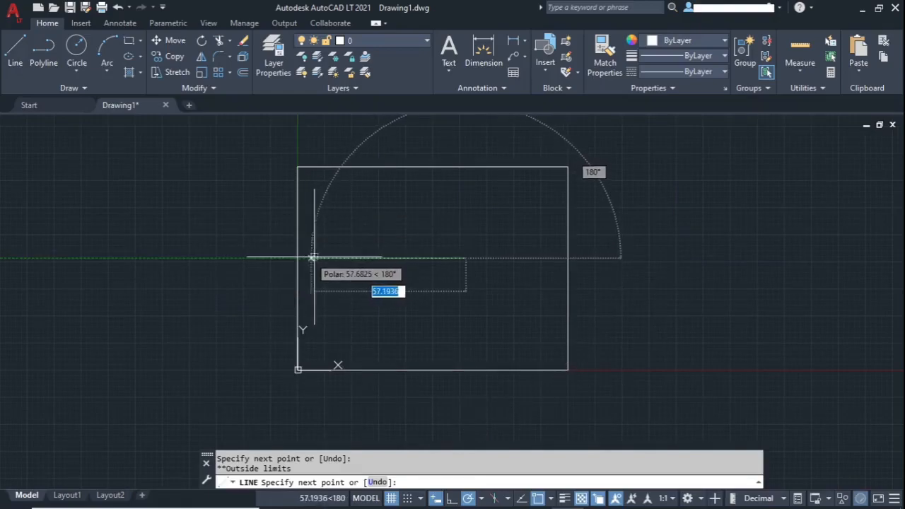
click(314, 221)
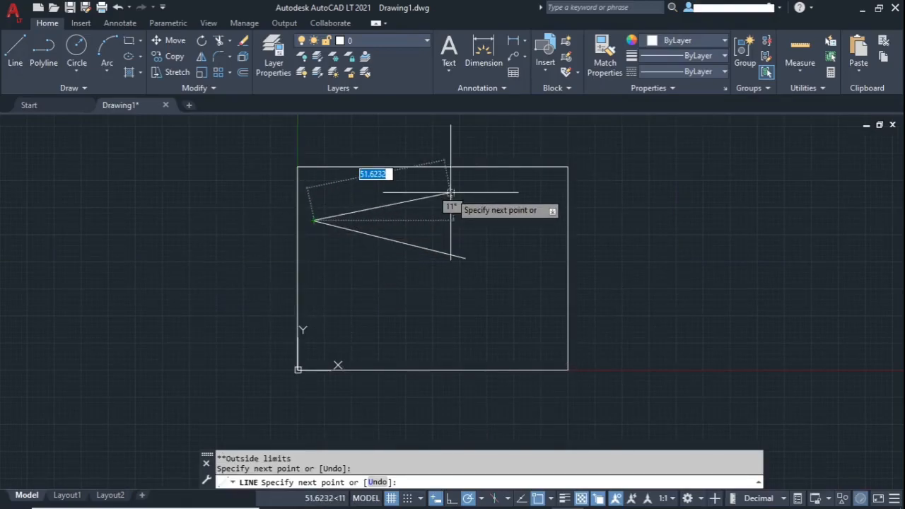
key(Return)
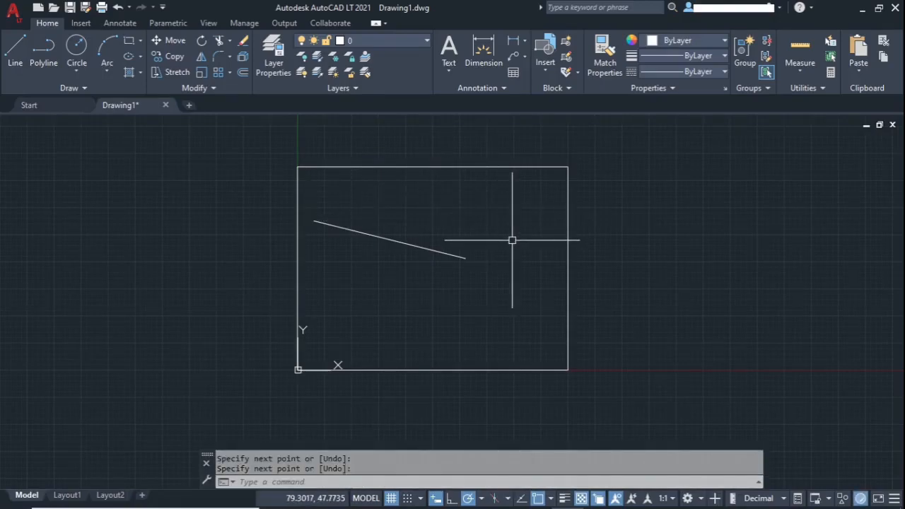
Draw a circle with a radius of about 23, centred just inside the rectangle's right edge and extending past it
text(c)
key(Return)
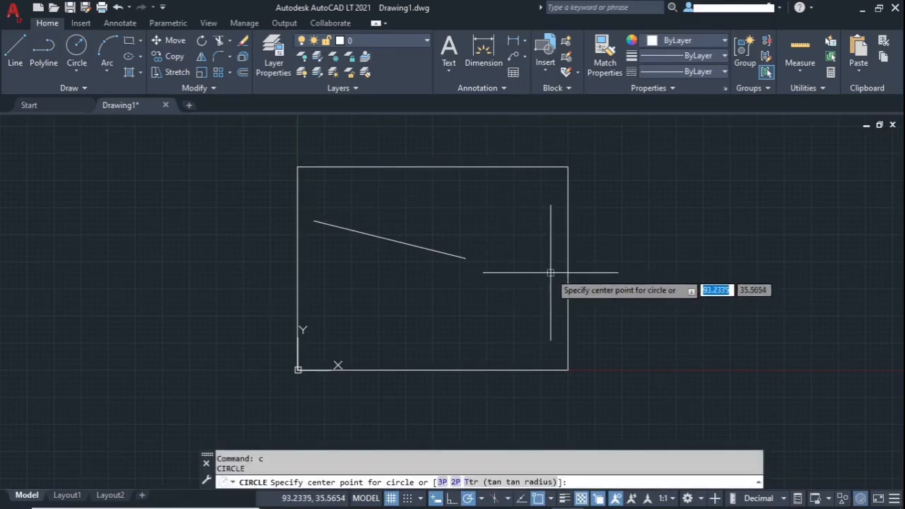
click(552, 275)
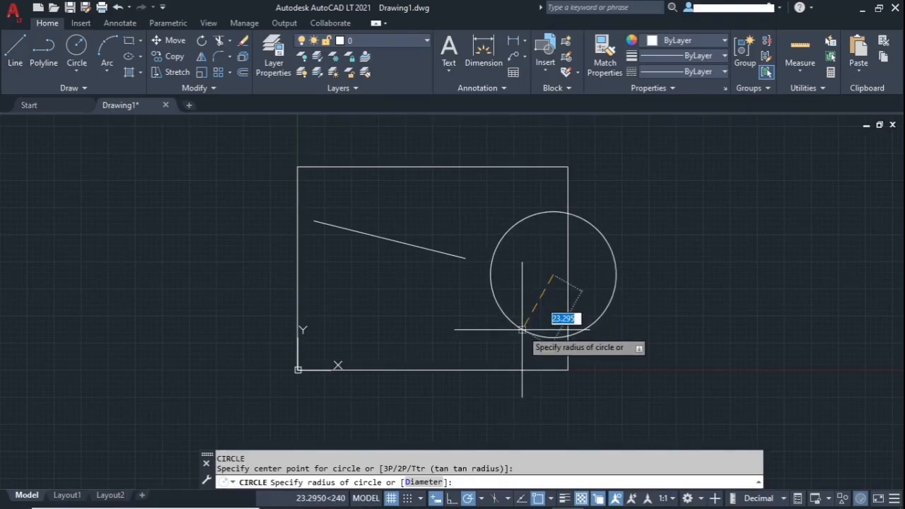
click(518, 327)
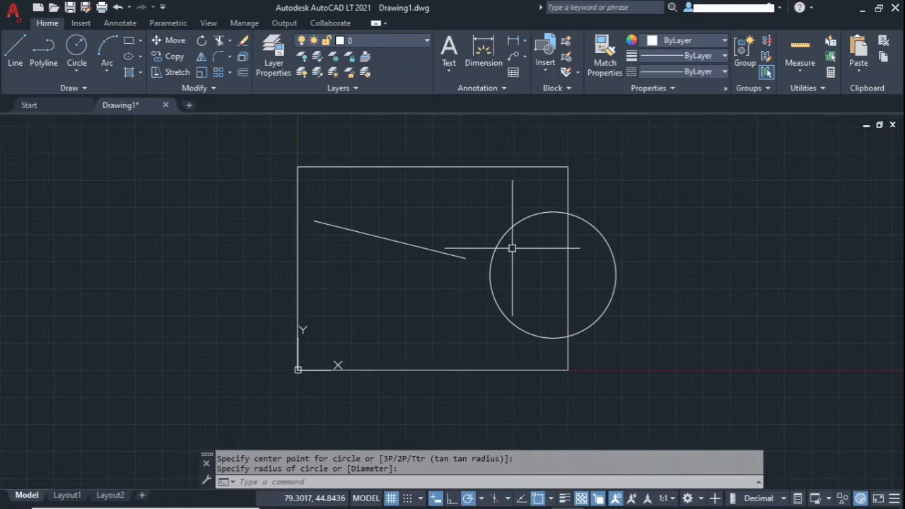
Draw a circle with the 3P option through three points inside the rectangle so that it crosses the top edge
text(c)
key(Return)
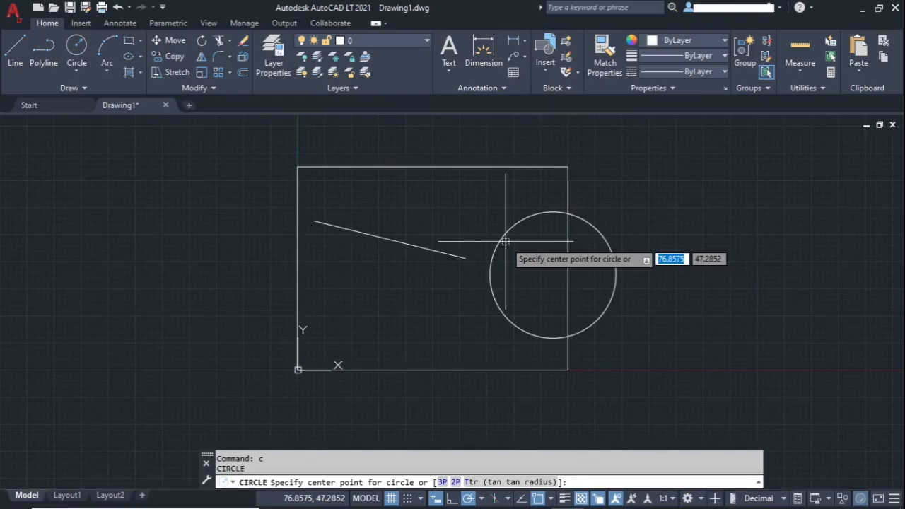
text(c)
key(Return)
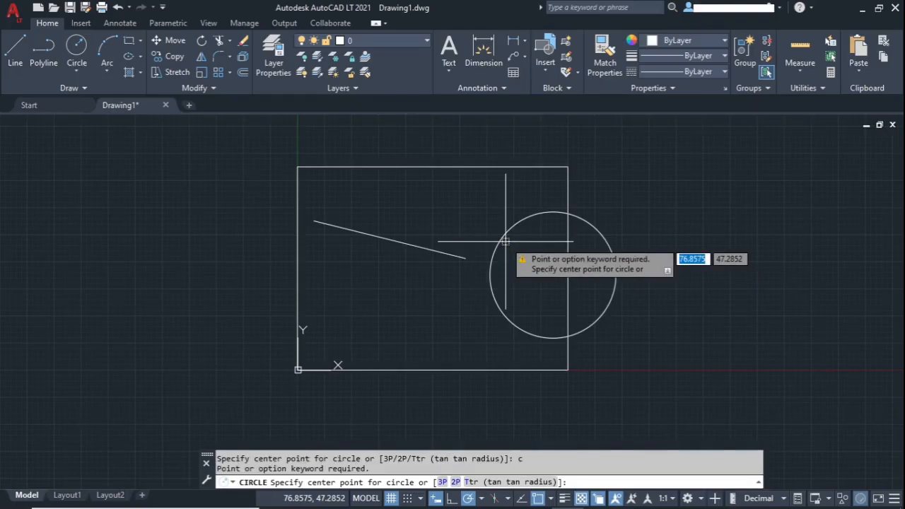
text(2p)
key(Return)
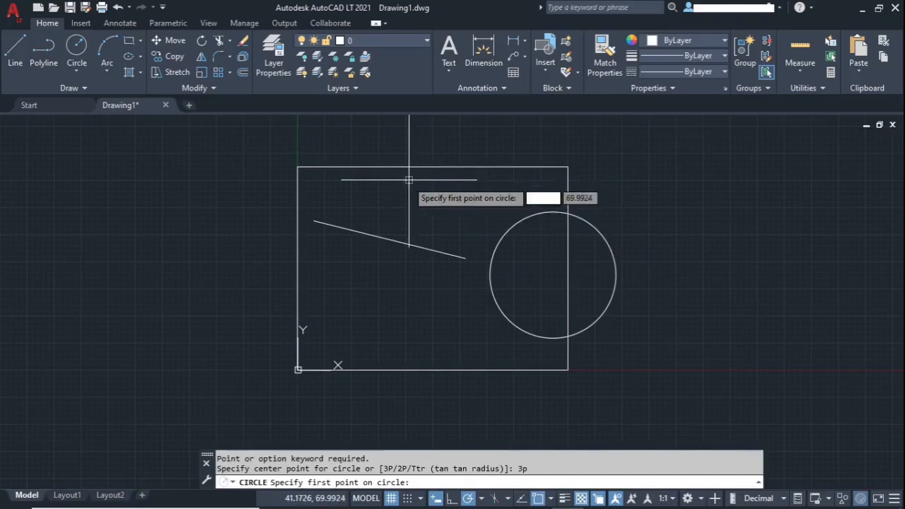
click(352, 178)
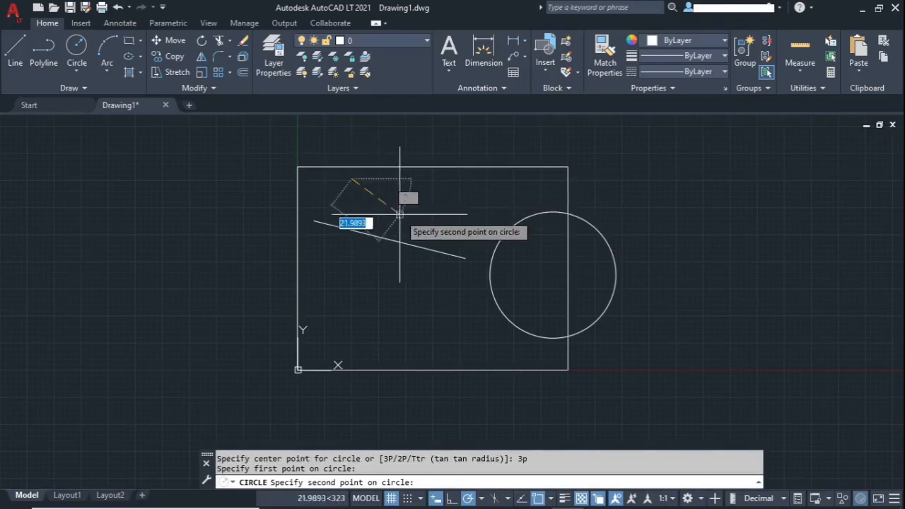
click(422, 211)
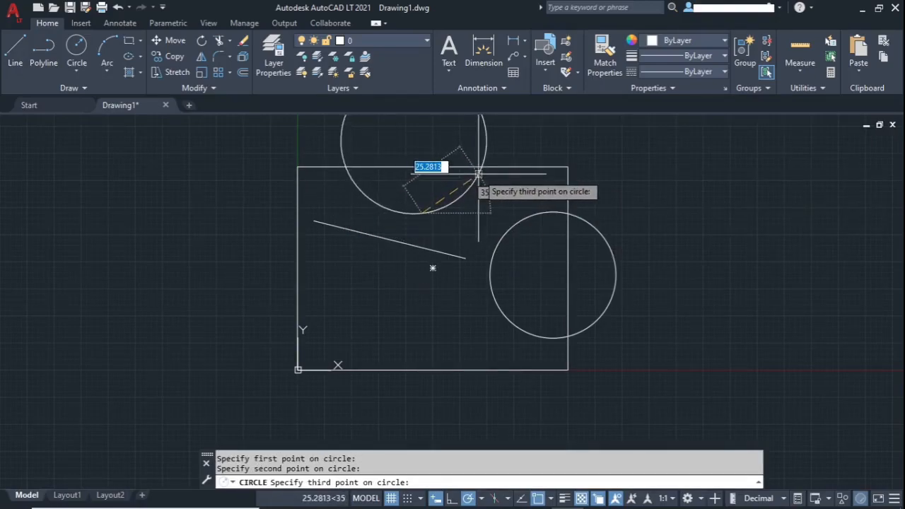
click(479, 173)
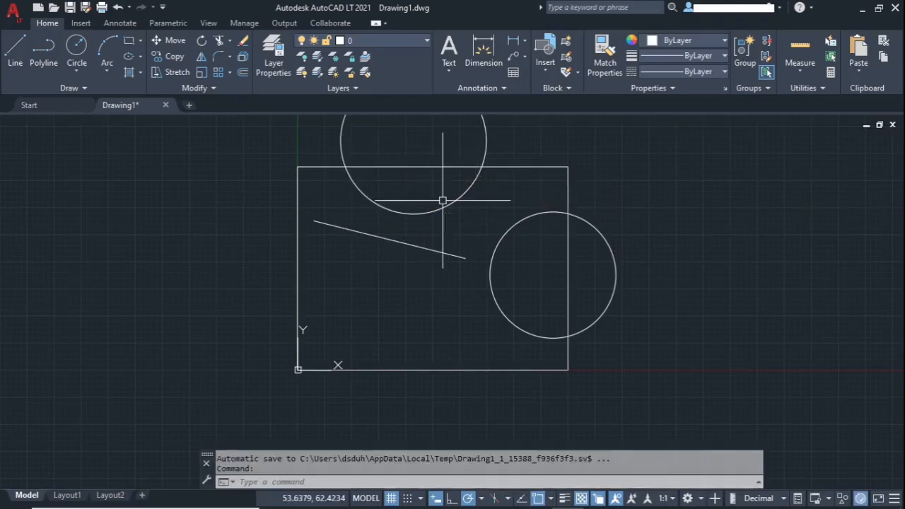
Delete both circles and the sloping line, as well as the rectangle marking the limits
click(484, 135)
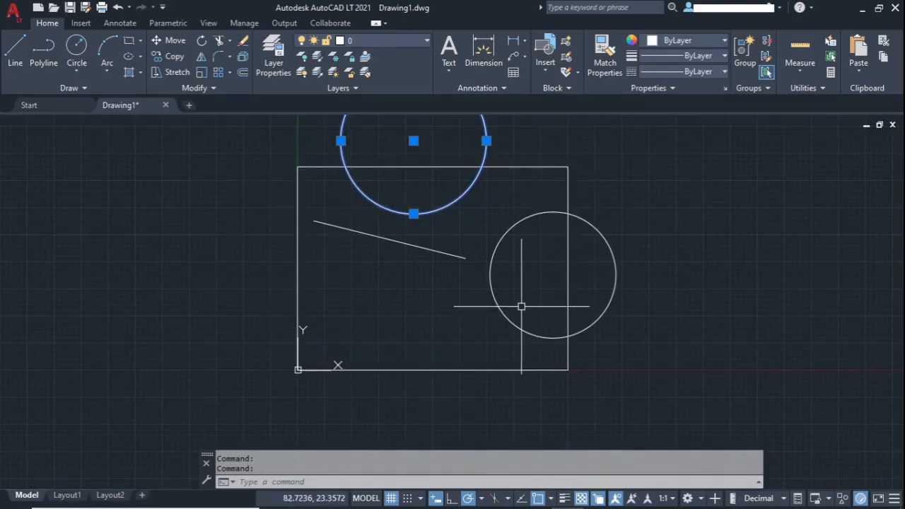
click(549, 239)
click(504, 195)
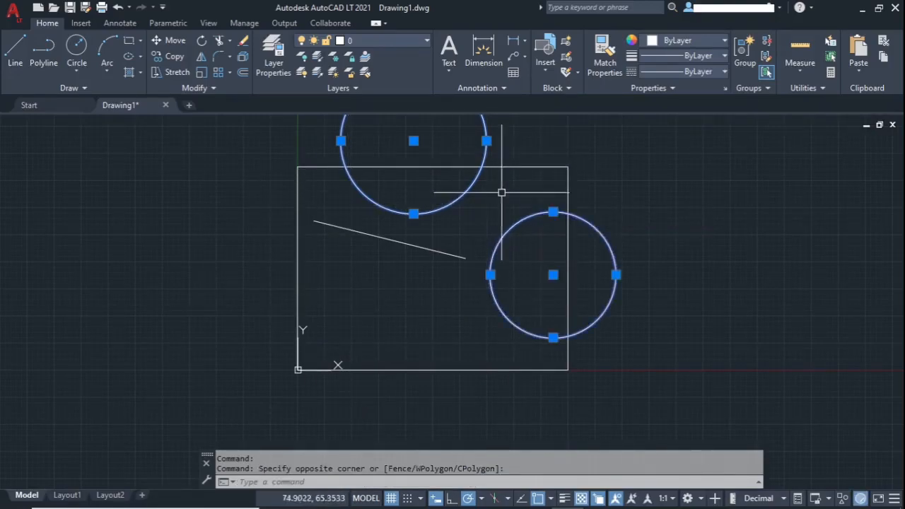
click(515, 182)
click(393, 257)
key(Delete)
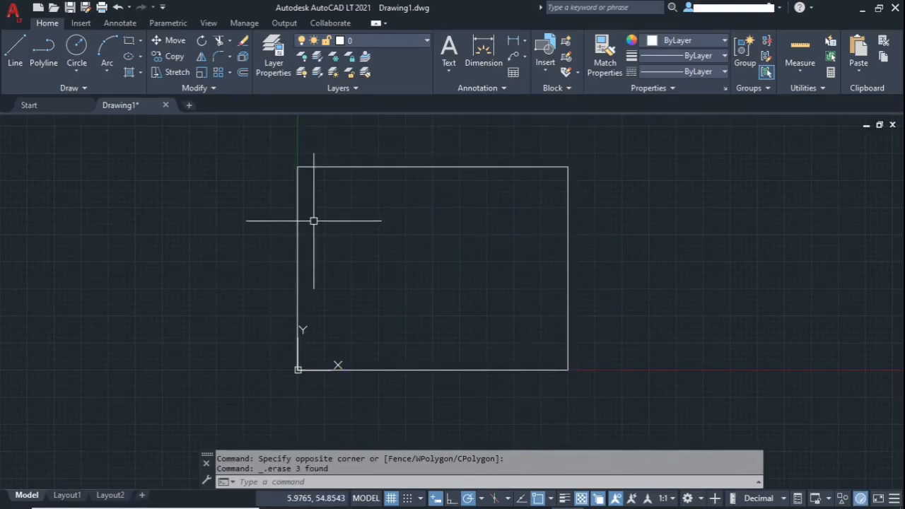
click(347, 168)
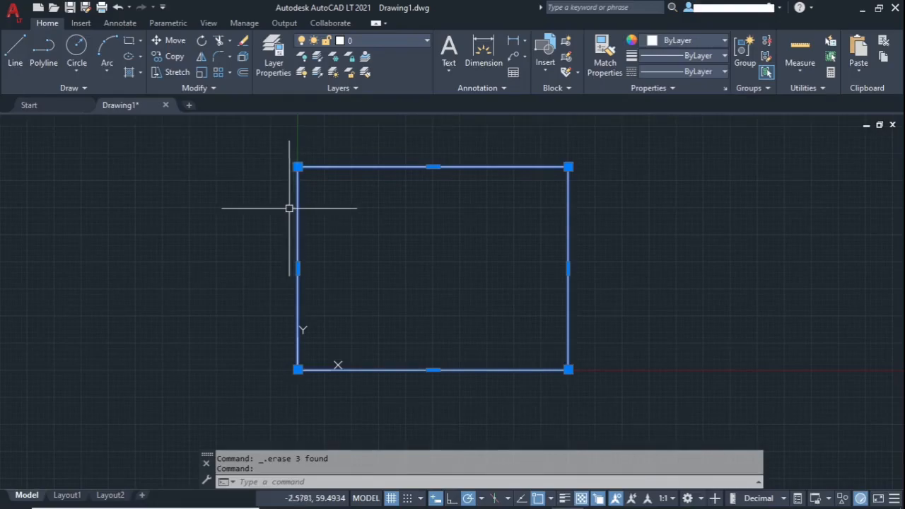
key(Delete)
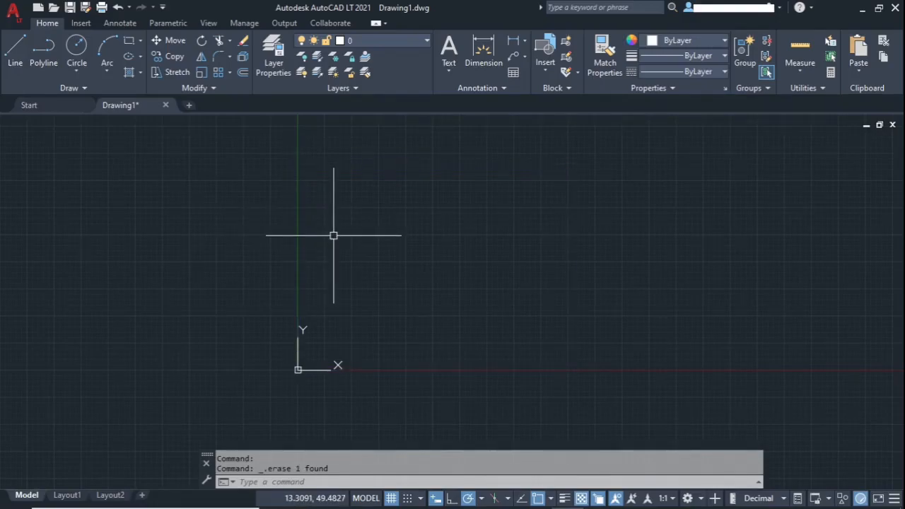
Draw two connected lines within the limits, also trying a point outside the limits to the right after the first point
text(l)
key(Return)
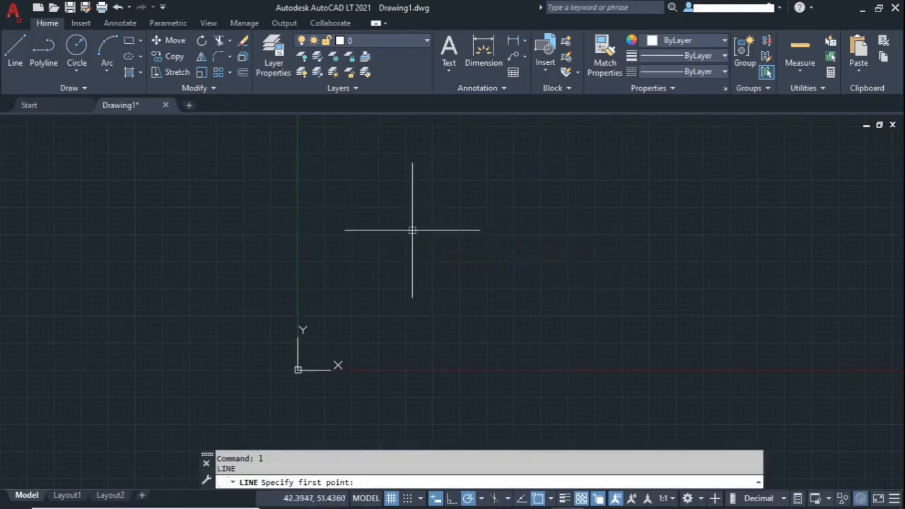
click(412, 230)
click(684, 244)
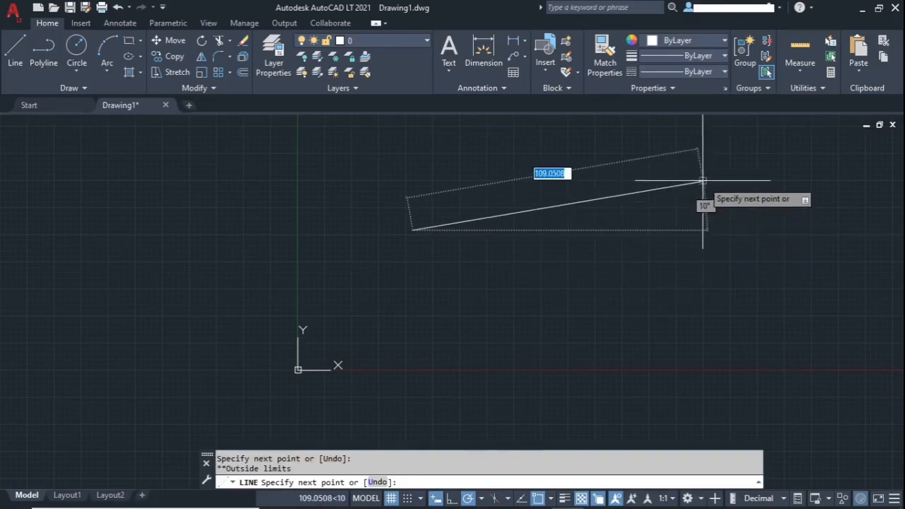
click(553, 203)
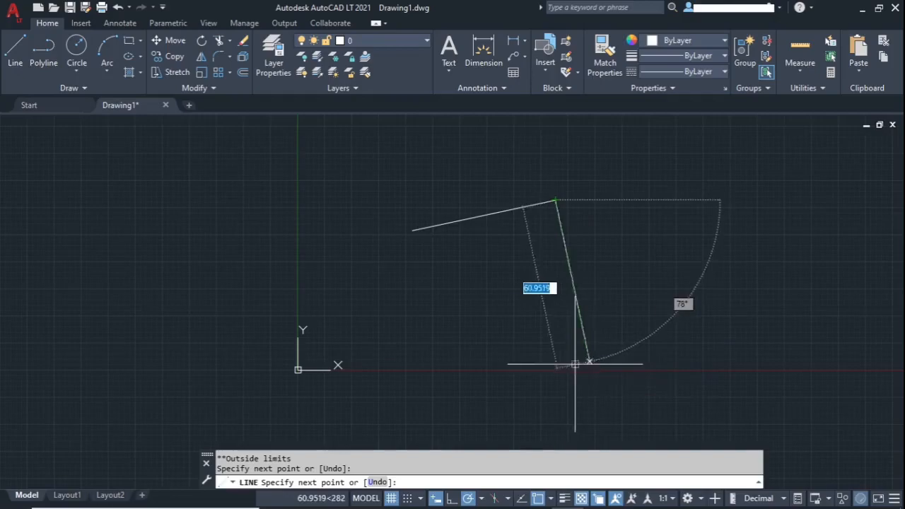
click(516, 324)
key(Escape)
Delete the two connected lines
click(571, 181)
click(524, 216)
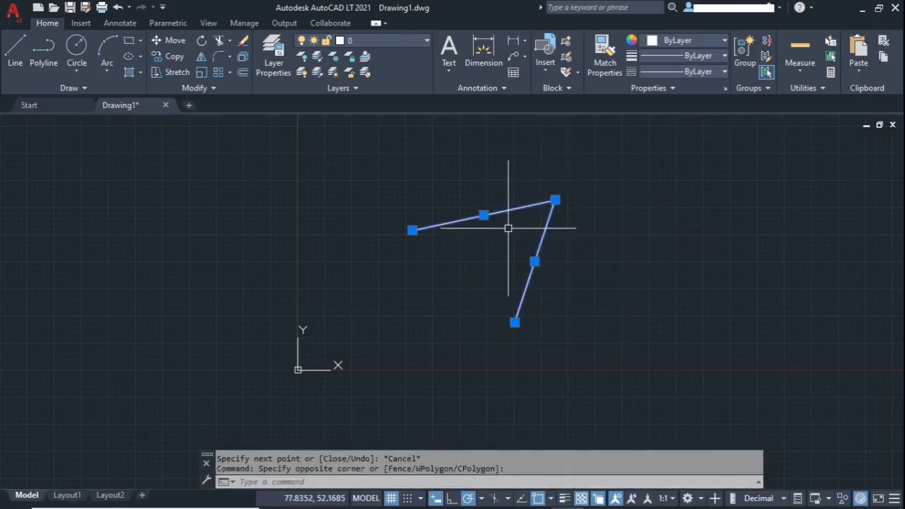
key(Delete)
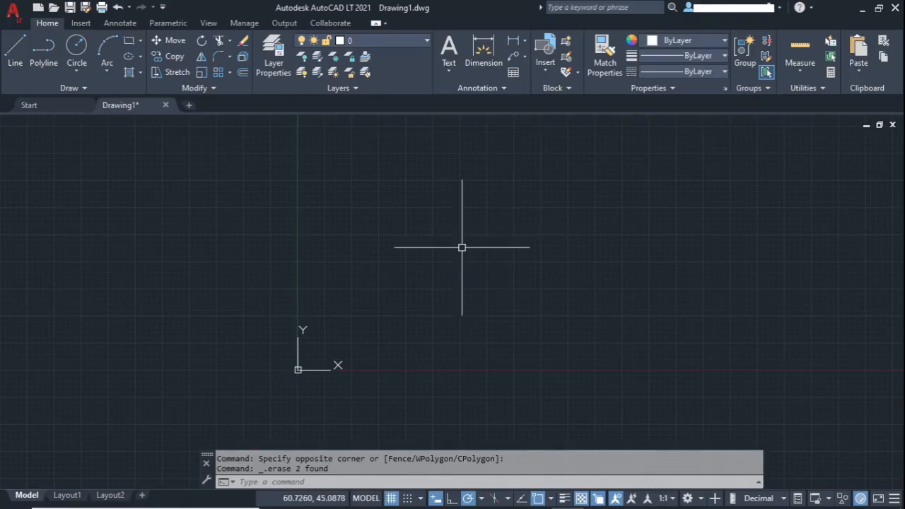
Undo the last three operations: the lines' deletion, their drawing and the rectangle's deletion
text(u)
key(Return)
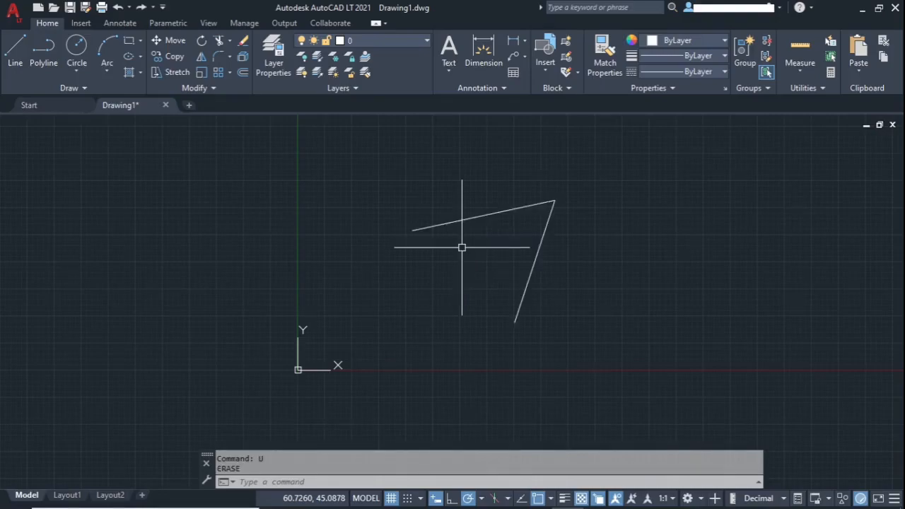
key(Return)
key(Return)
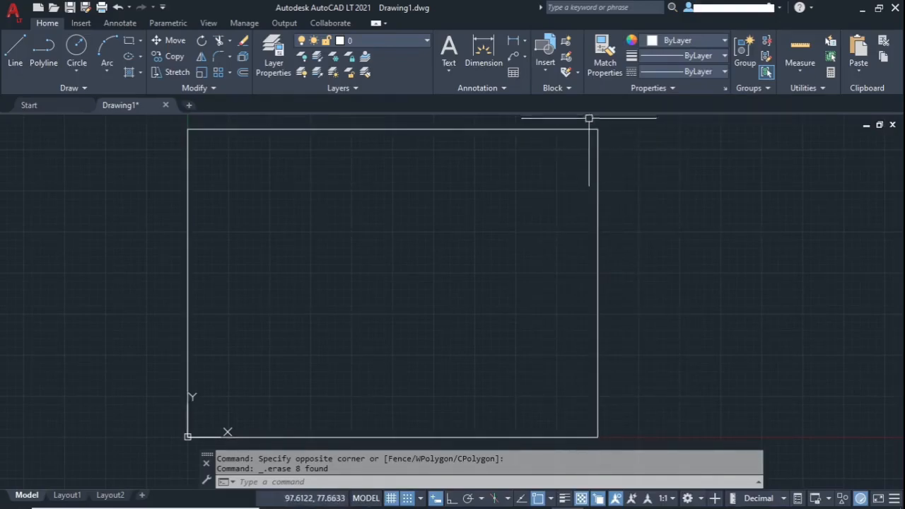
Turn snap mode off while starting a line inside the rectangle
mouse_move(601, 125)
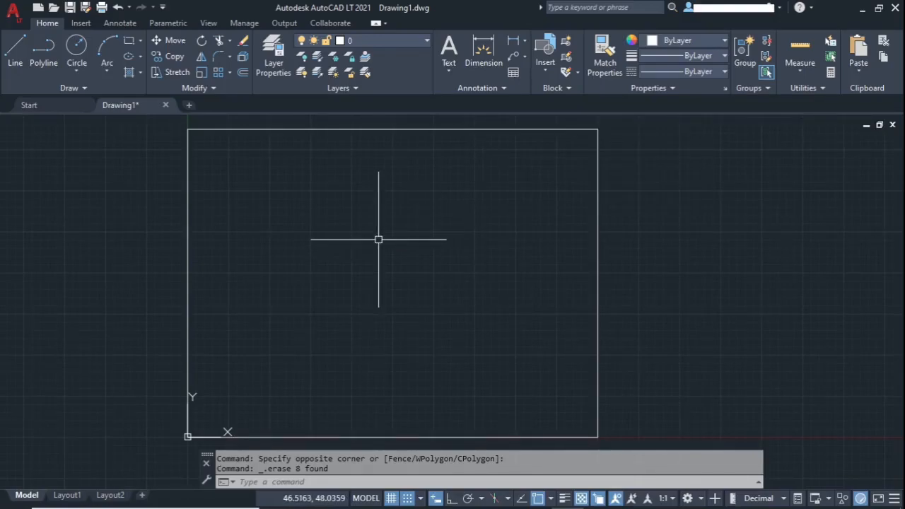
text(l)
key(Return)
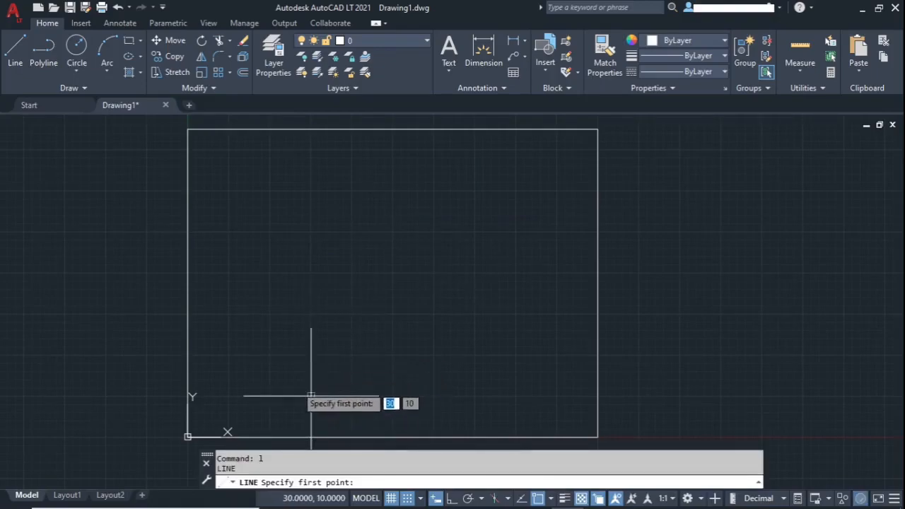
key(F9)
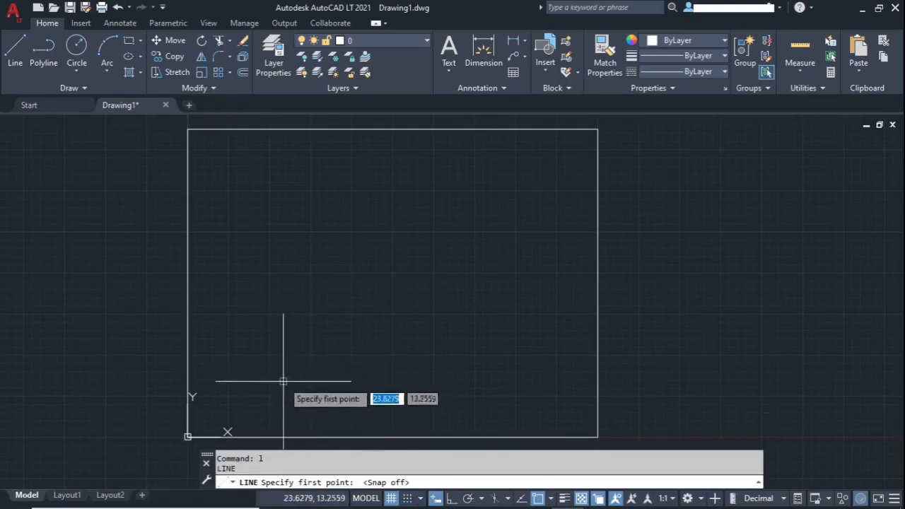
Draw a chain of eight connected freehand line segments in the lower middle part of the rectangle
click(283, 379)
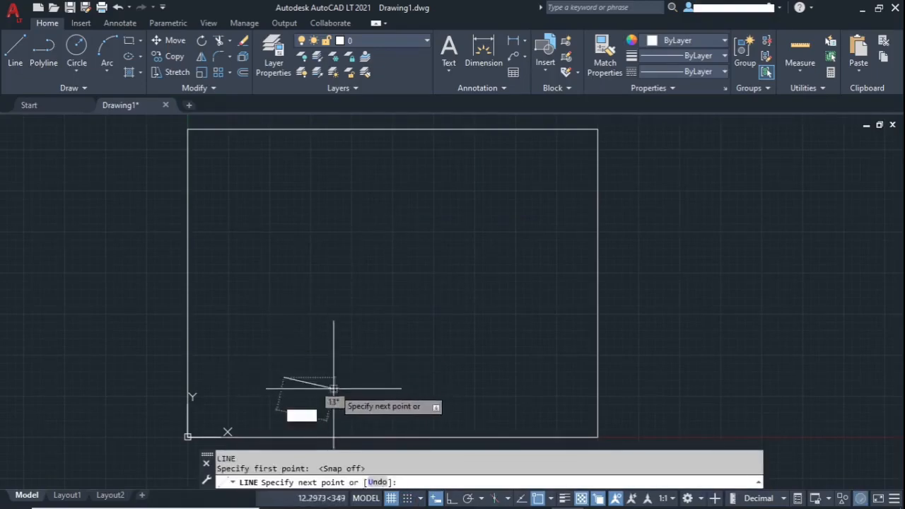
click(371, 376)
click(370, 336)
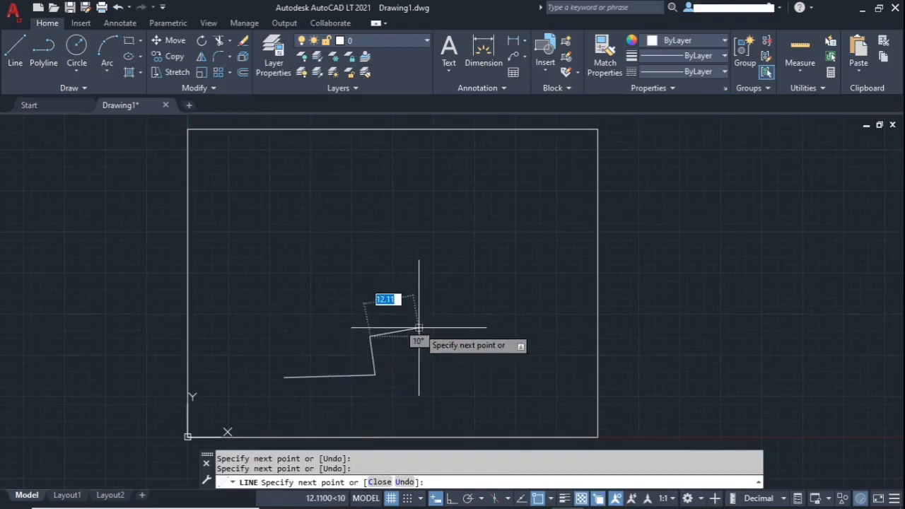
click(418, 330)
click(447, 290)
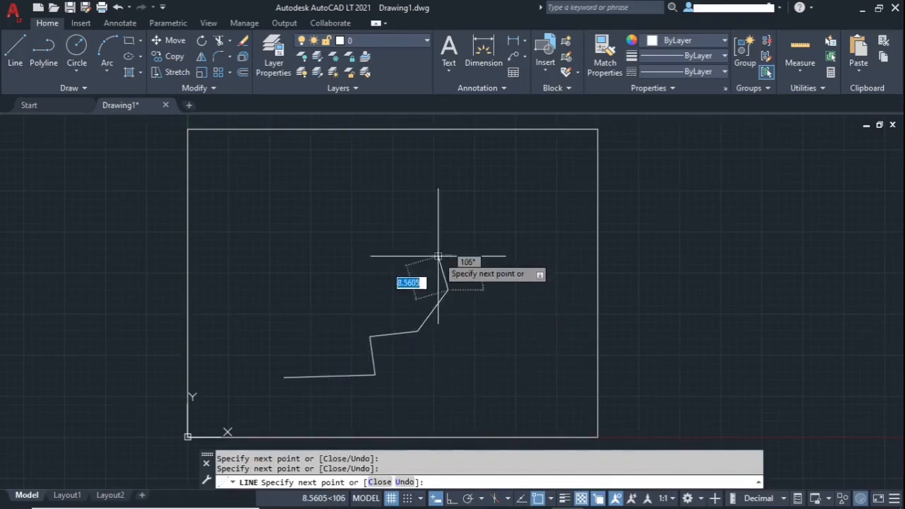
click(453, 255)
click(486, 253)
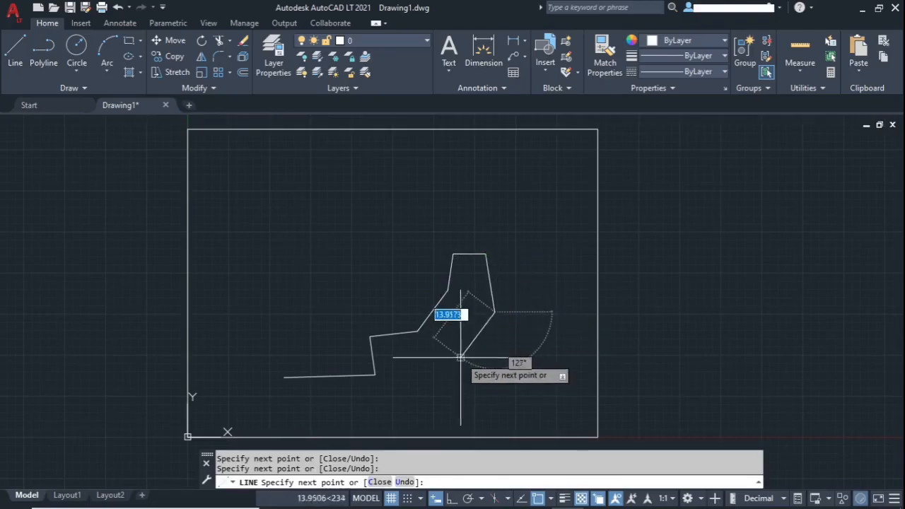
click(498, 345)
key(Return)
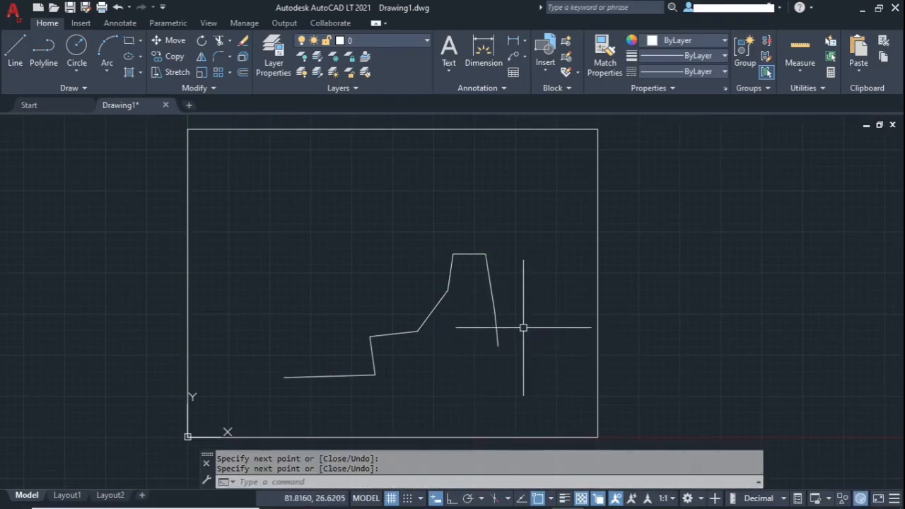
Delete the chain of eight line segments inside the rectangle
click(516, 237)
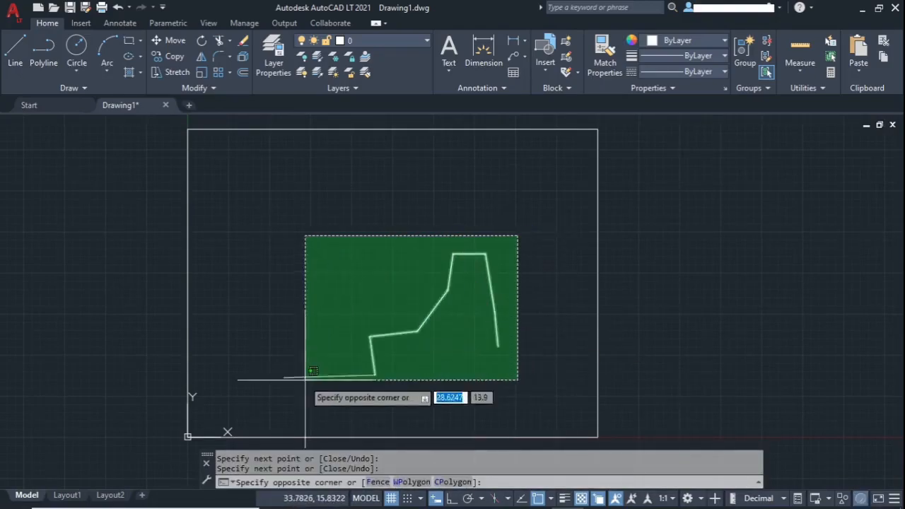
click(262, 380)
key(Delete)
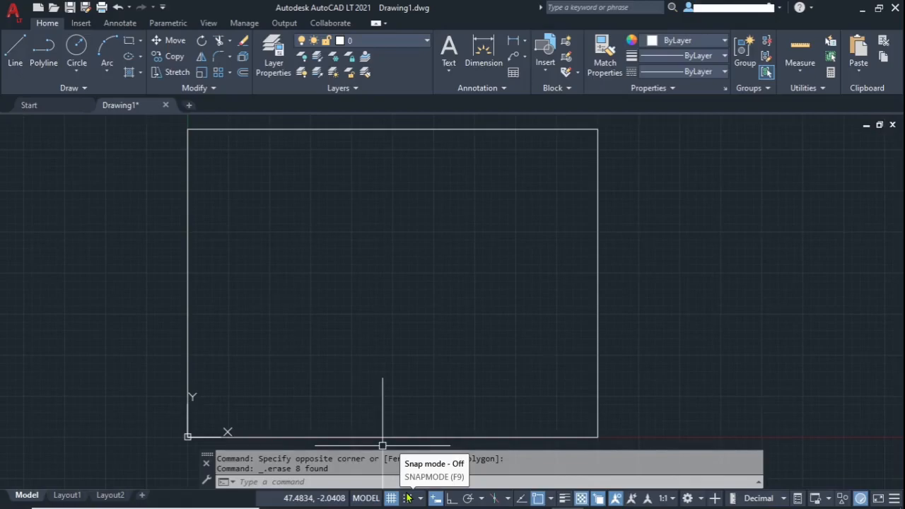
Turn snap mode on and start a line chain at 30,30, running 10 right, 10 up and 40 right
click(408, 498)
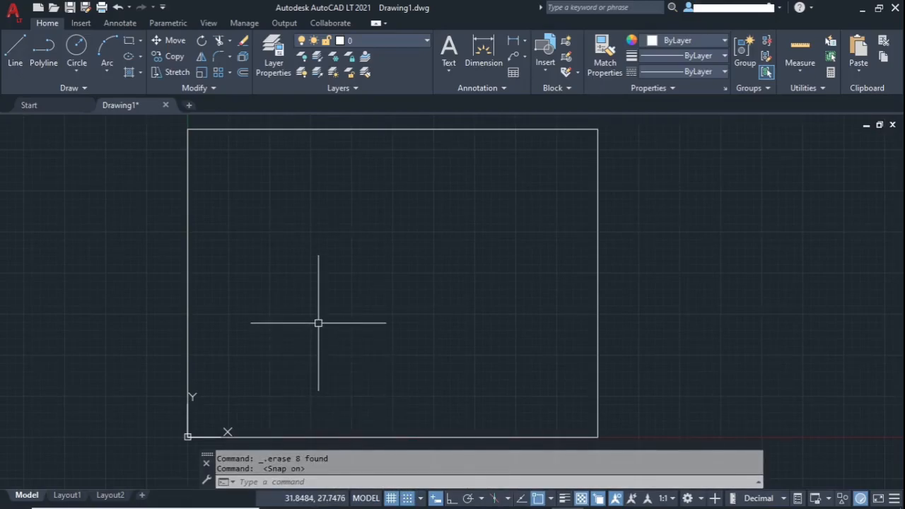
text(l)
key(Return)
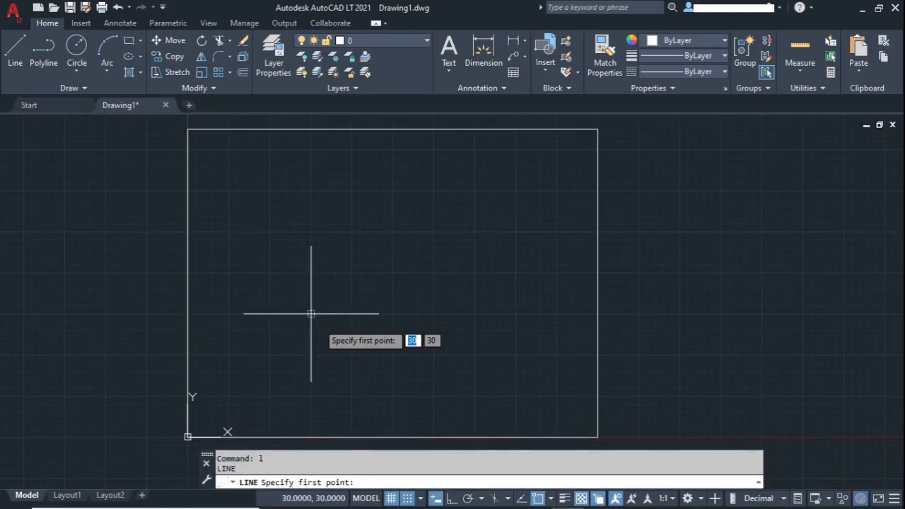
click(311, 313)
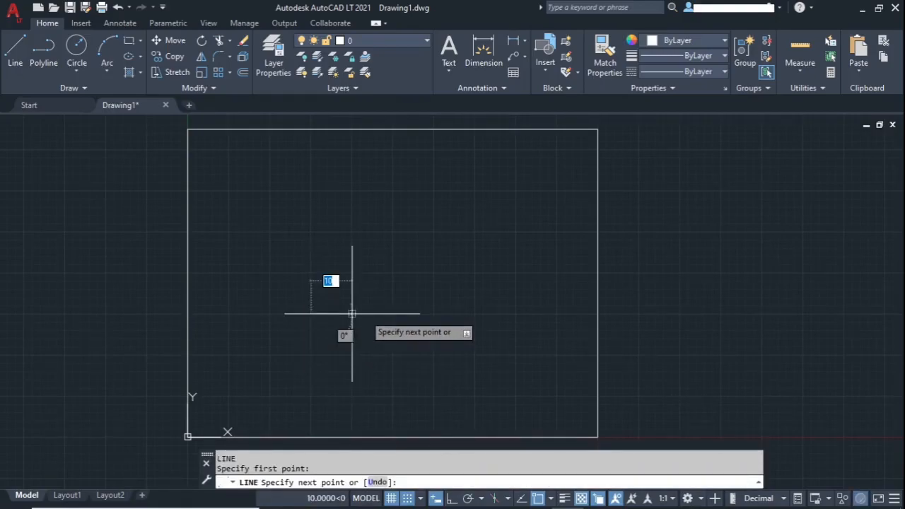
click(351, 313)
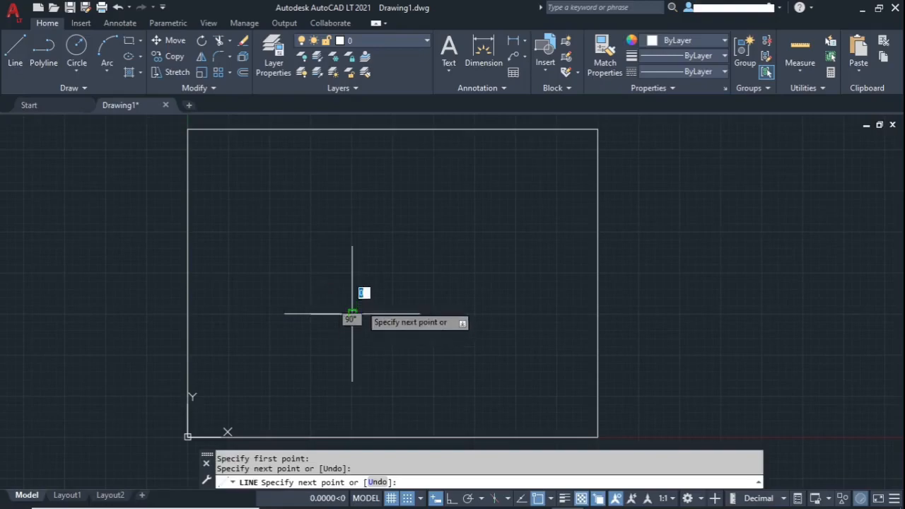
click(351, 272)
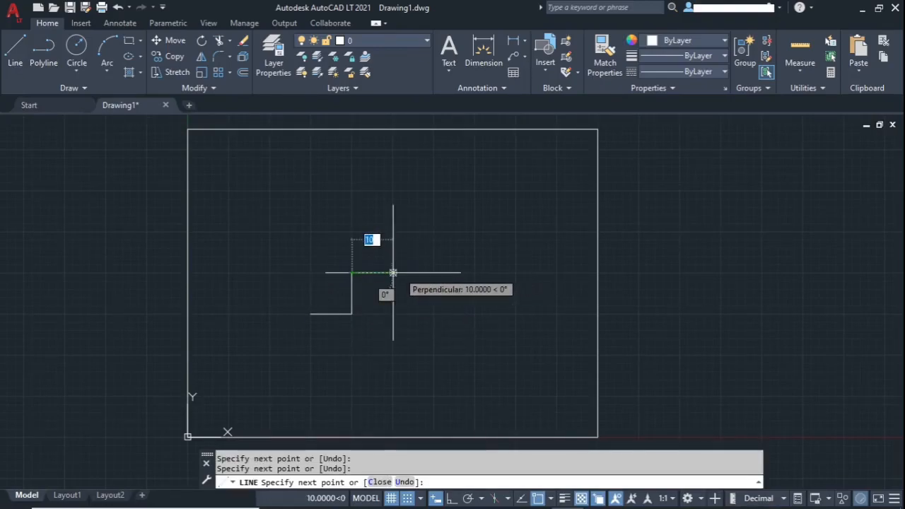
click(516, 272)
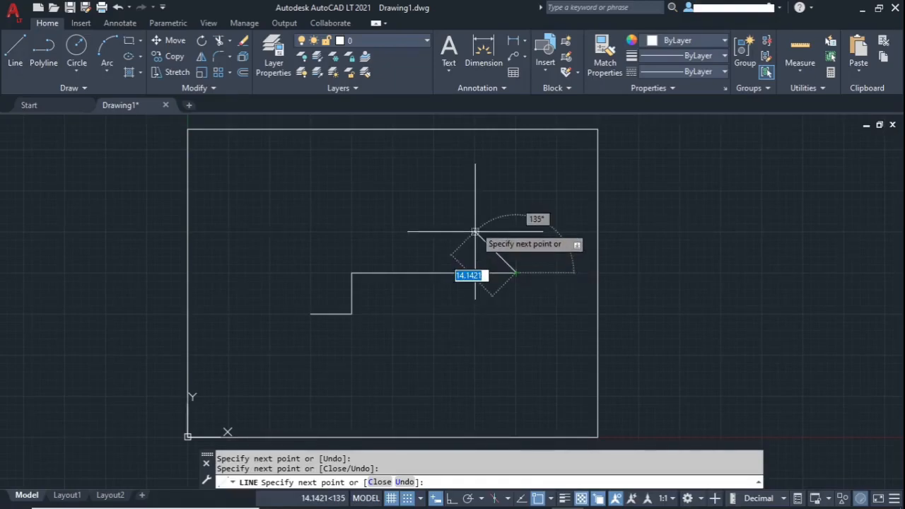
Continue the chain with eleven grid-snapped segments through the upper and right parts of the rectangle, ending at 70,20
click(394, 232)
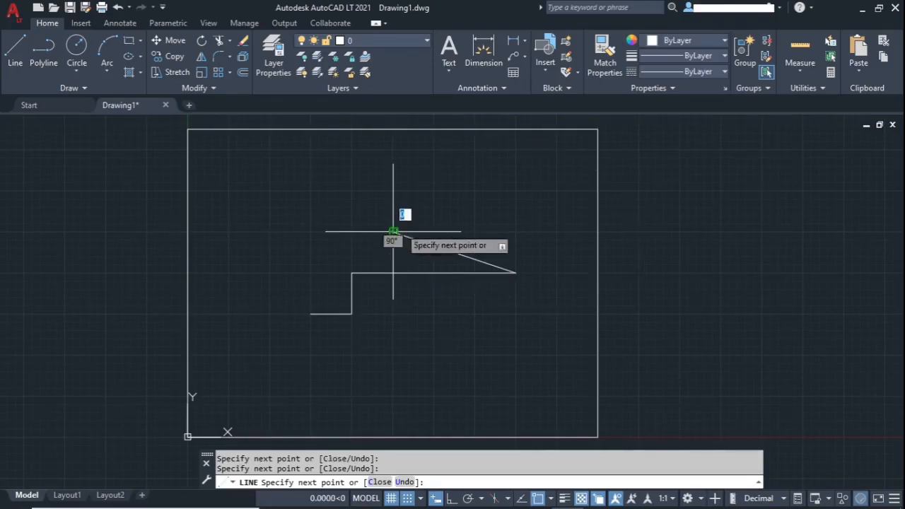
click(352, 190)
click(435, 191)
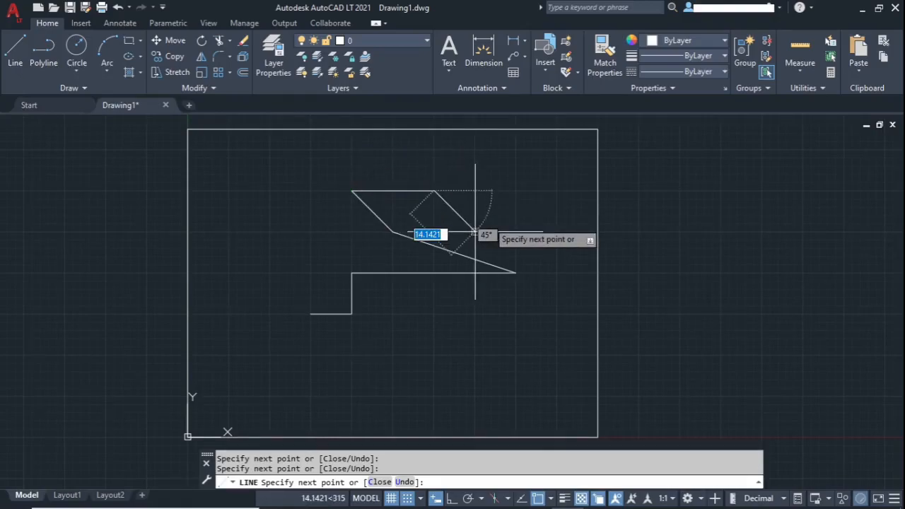
click(475, 232)
click(516, 232)
click(516, 190)
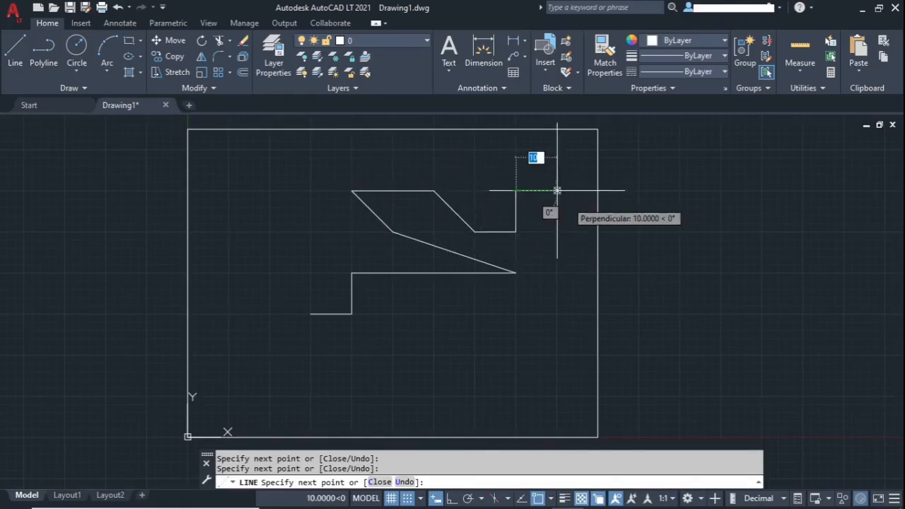
click(557, 191)
click(557, 313)
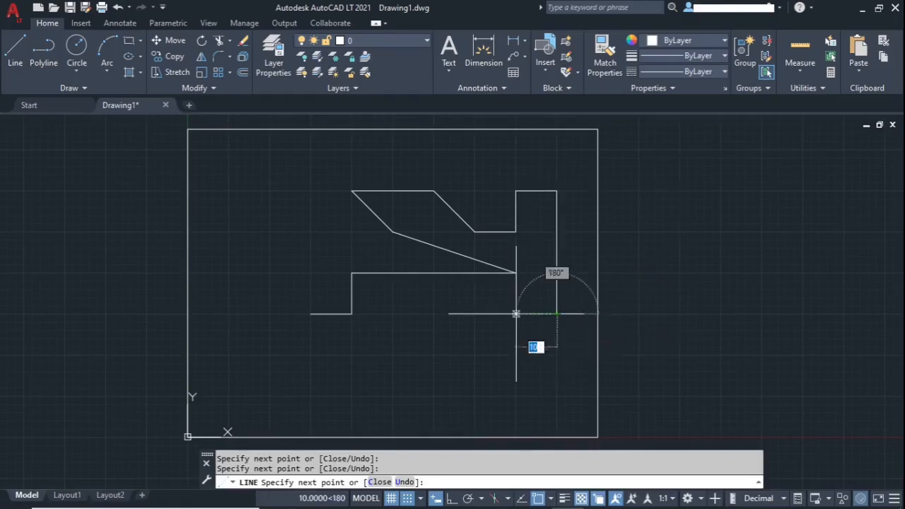
click(516, 313)
click(516, 354)
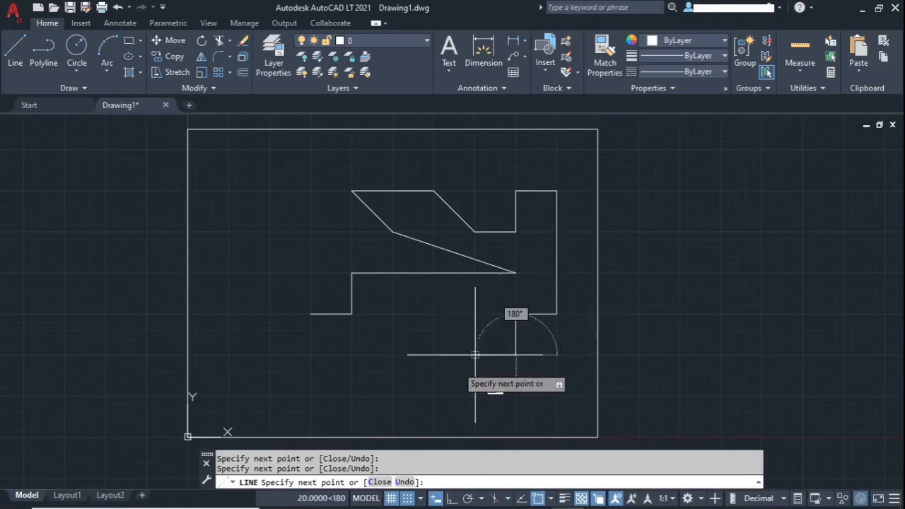
click(475, 354)
key(Escape)
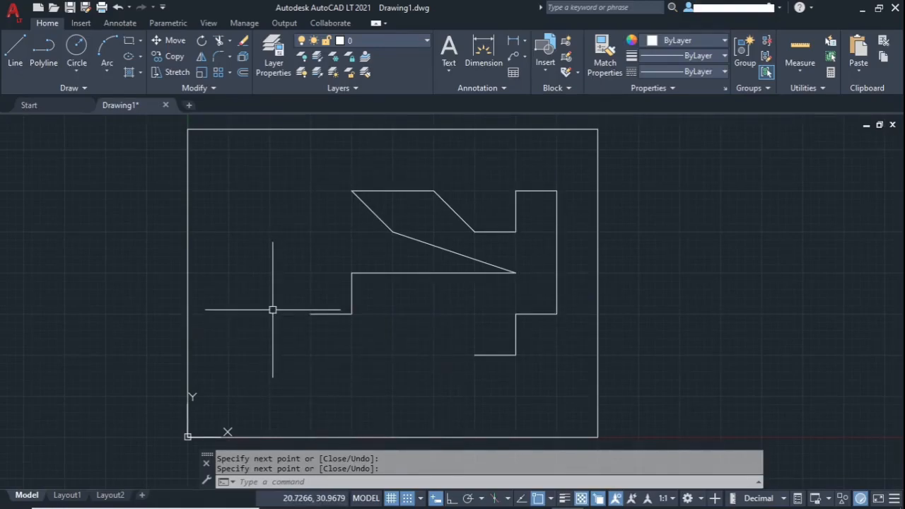
Move the UCS origin to the chain's vertex at 50,50 and, with snap off, align its X axis with the long slanted line
click(188, 437)
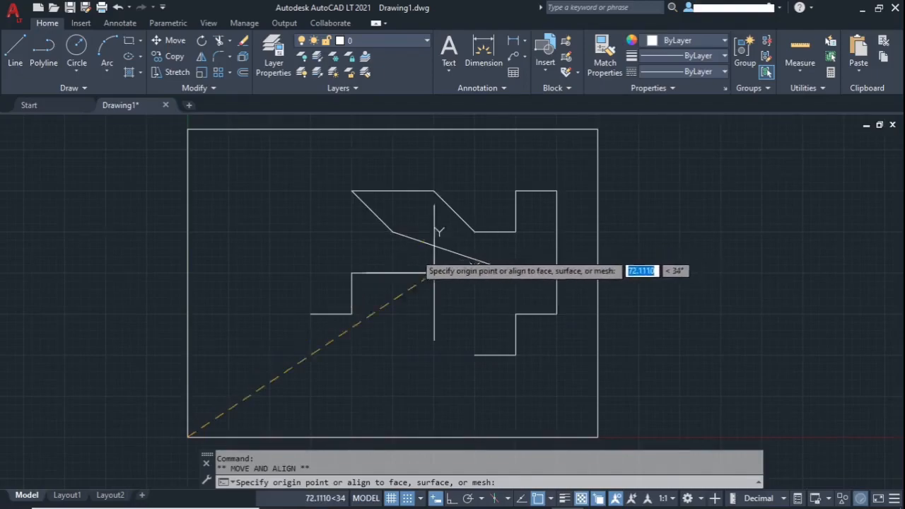
click(393, 232)
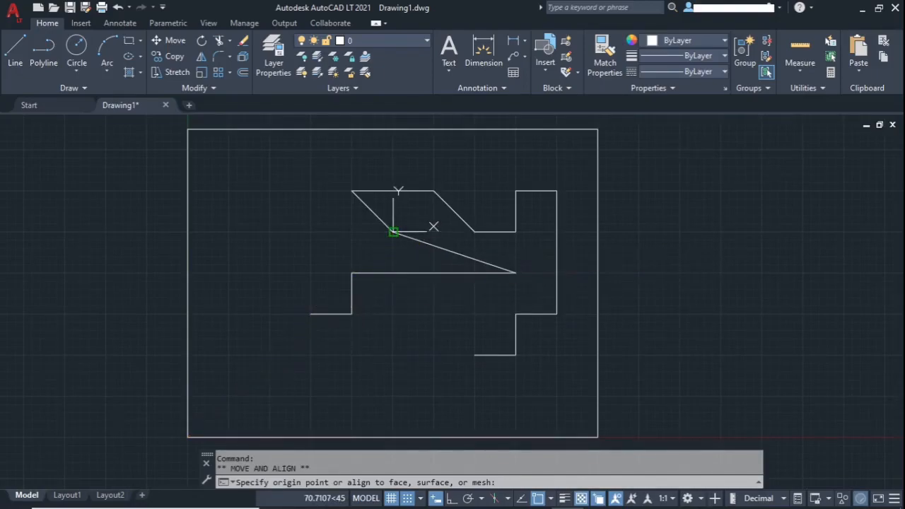
click(410, 233)
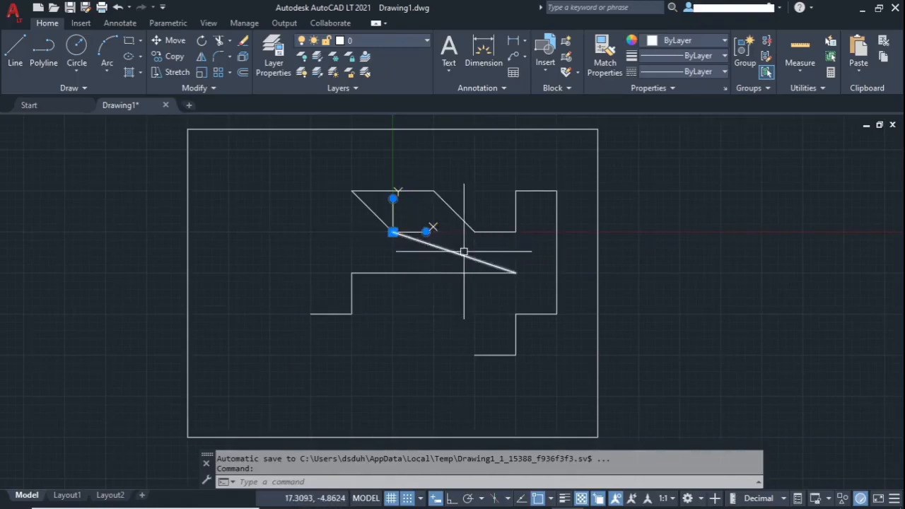
click(427, 232)
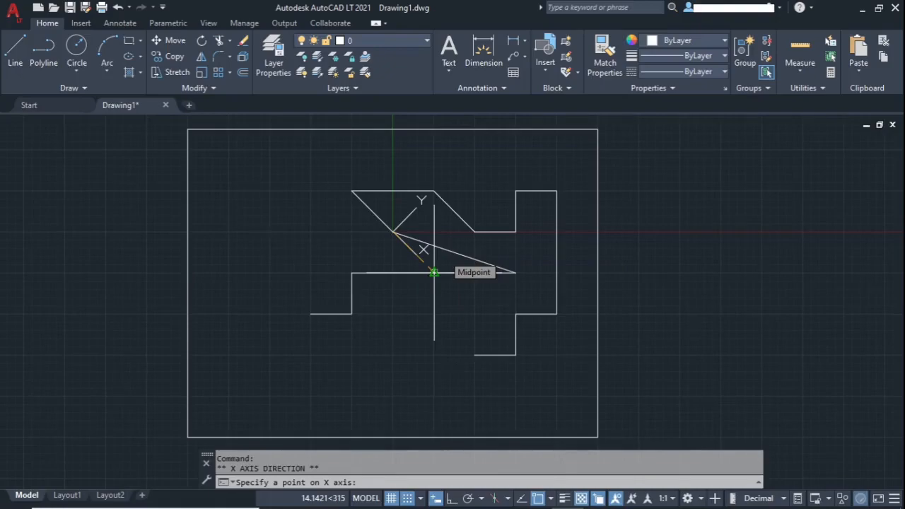
key(F9)
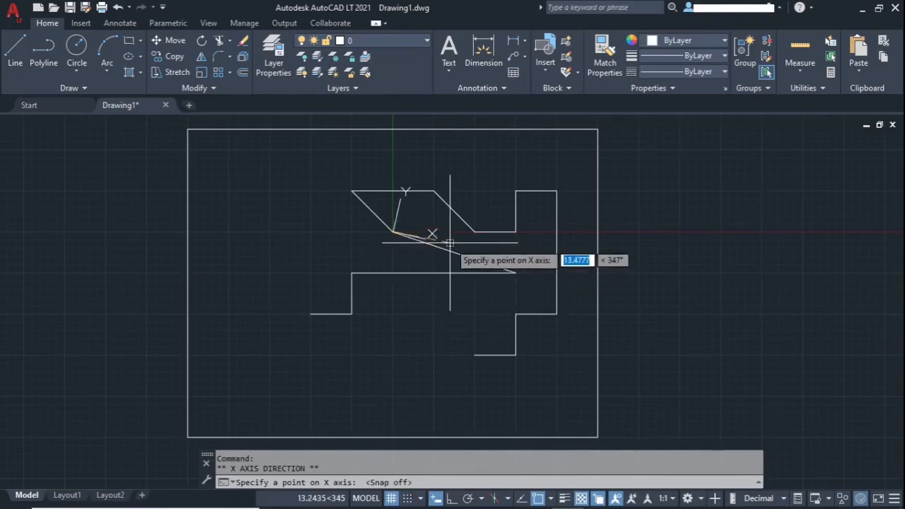
click(455, 252)
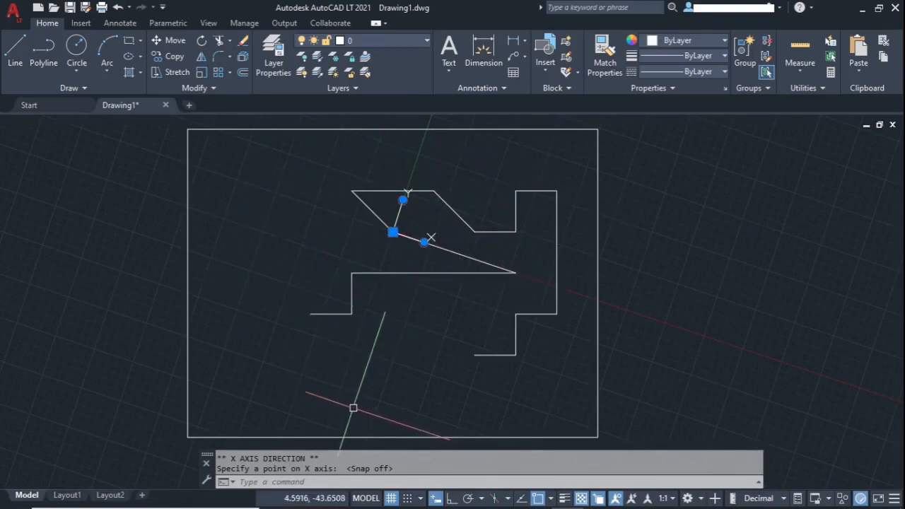
text(l)
key(Return)
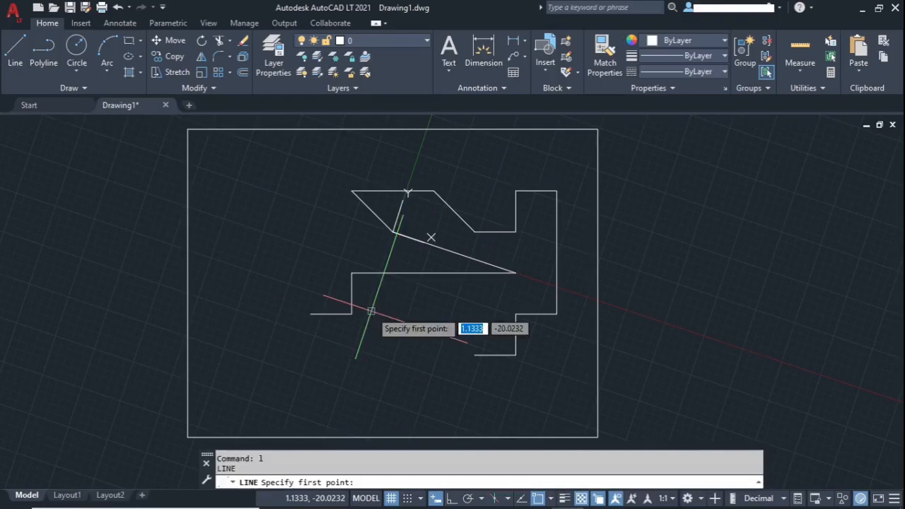
key(Escape)
key(Escape)
key(Escape)
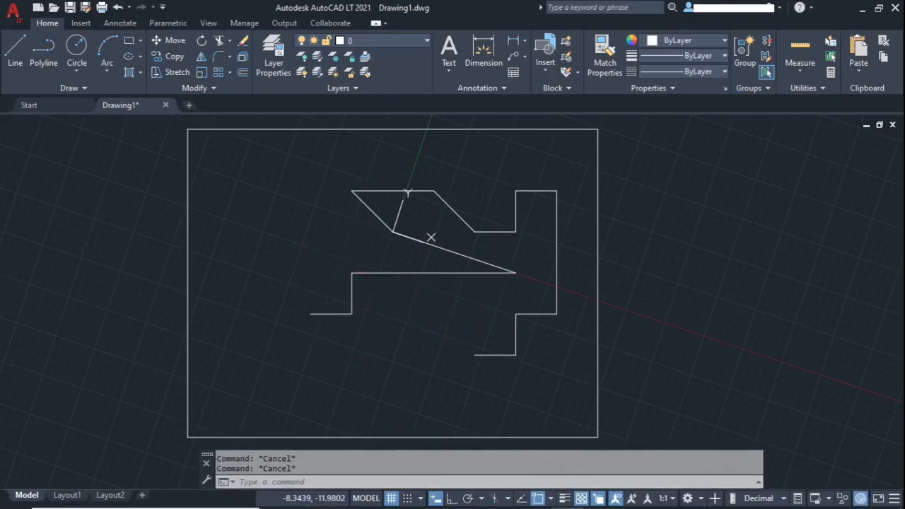
With snap mode on, draw a chain of ten 10- and 20-unit line segments along the rotated axes in the rectangle's left part
text(l)
key(Return)
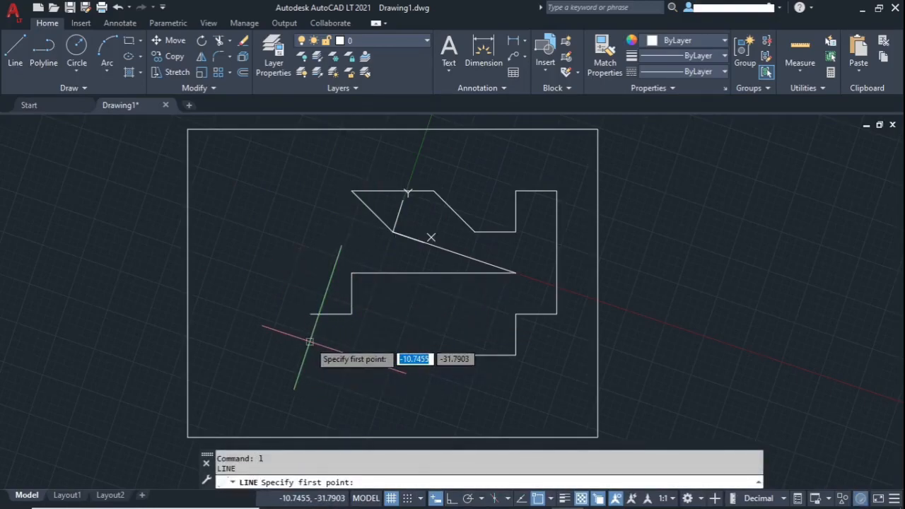
key(F9)
click(314, 335)
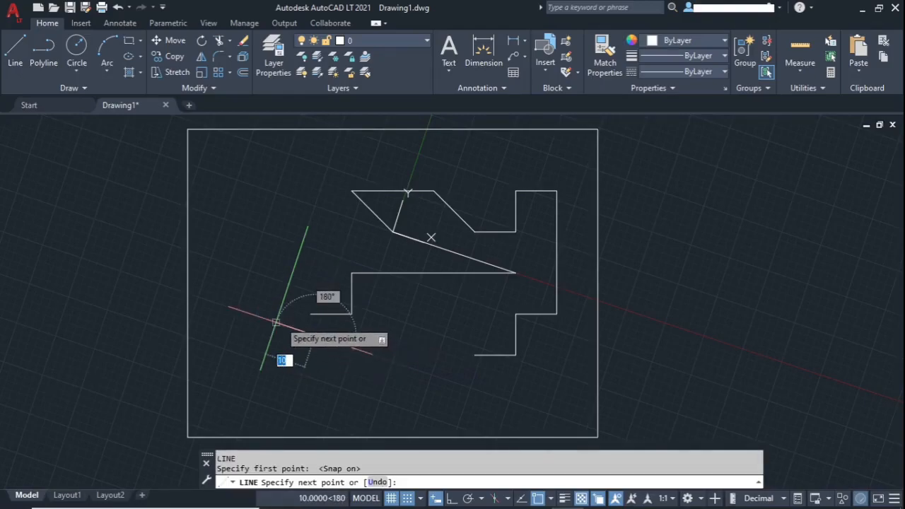
click(276, 323)
click(287, 285)
click(251, 271)
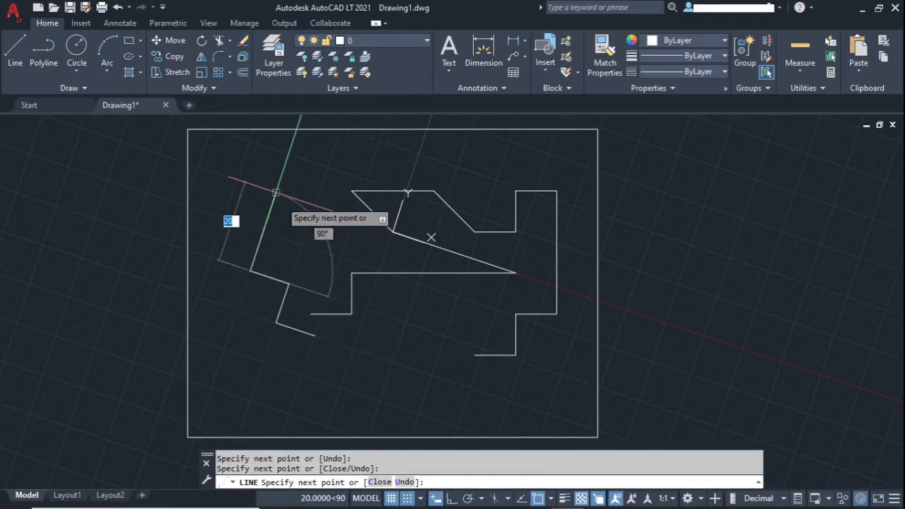
click(276, 193)
click(353, 219)
click(339, 256)
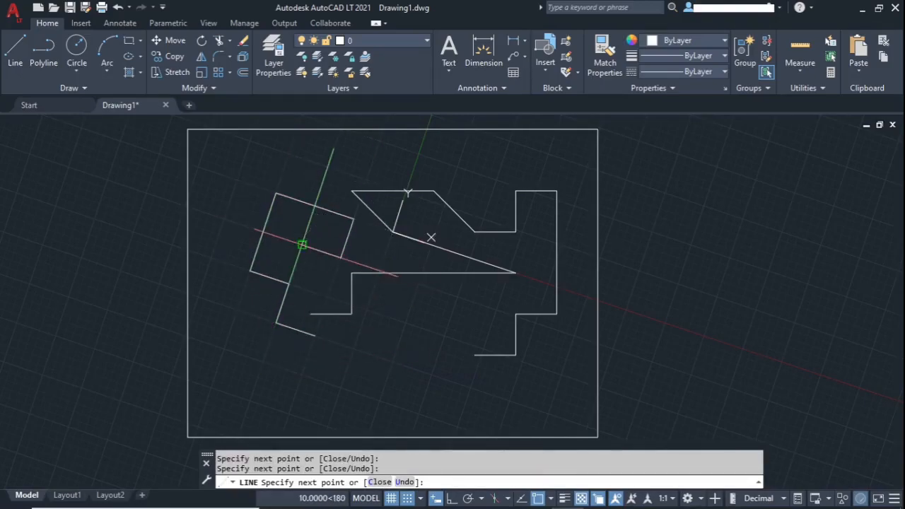
click(302, 245)
click(328, 167)
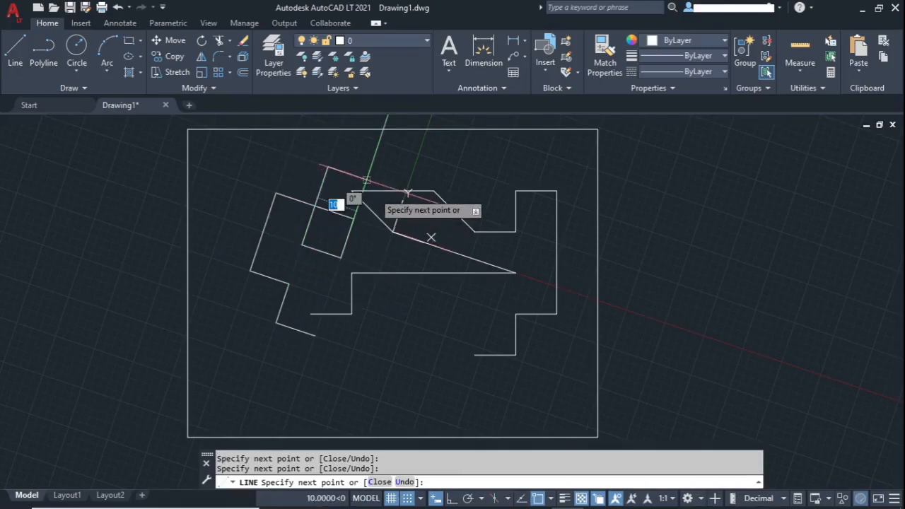
key(Escape)
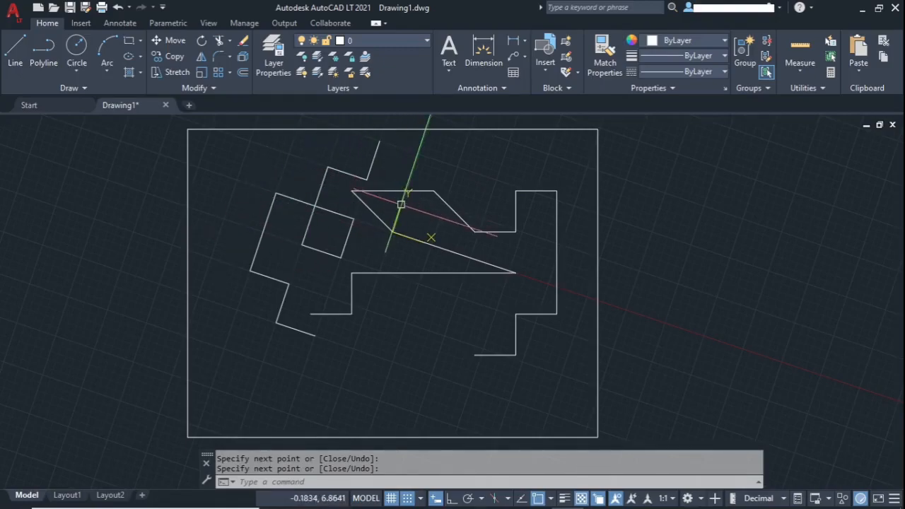
Move the UCS origin back to the rectangle's lower-left corner with snap mode off
click(393, 226)
click(393, 230)
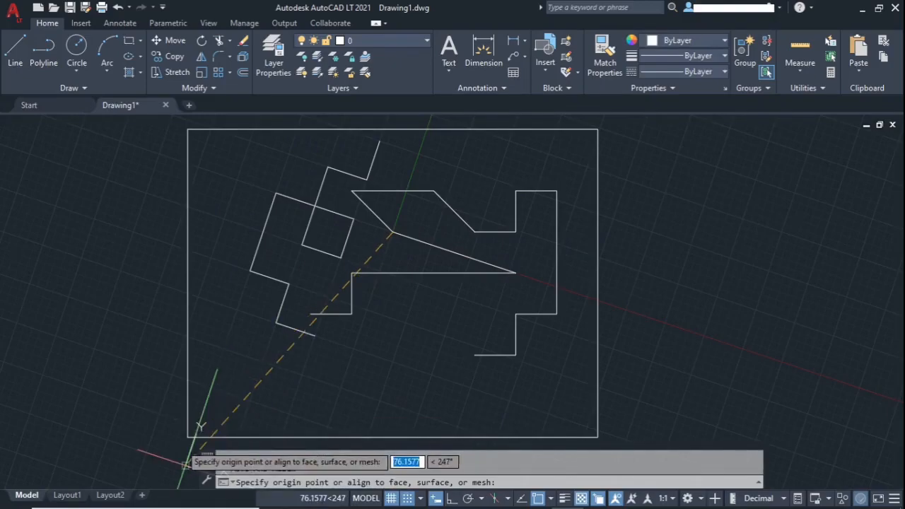
key(F9)
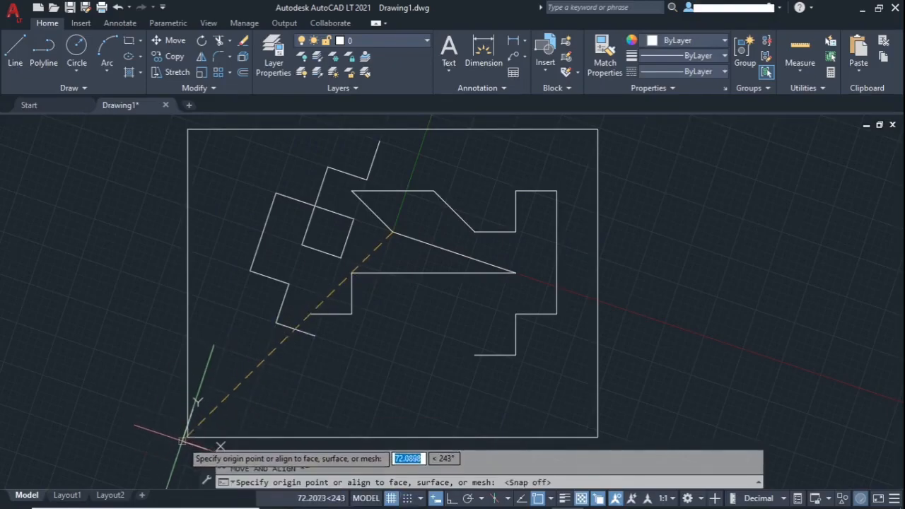
click(187, 437)
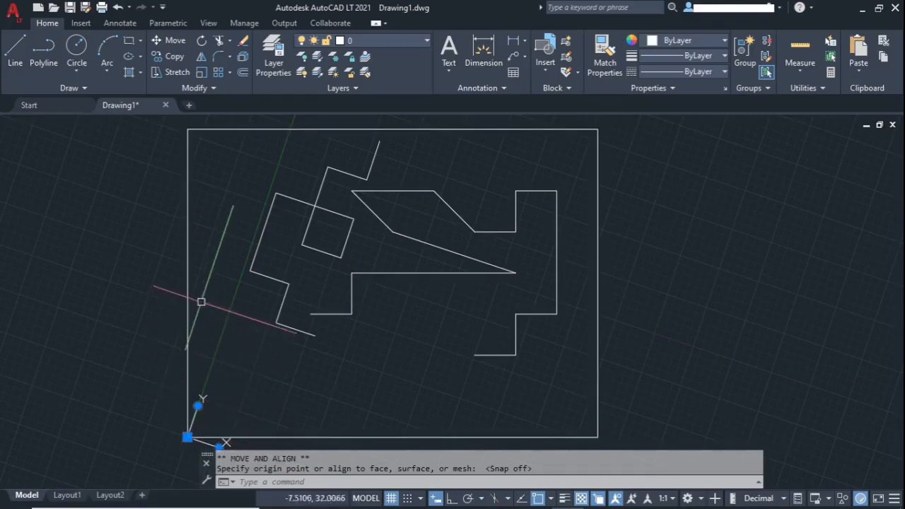
Align the UCS X axis with the rectangle's bottom edge and deselect the UCS icon
scroll(212, 373, down, 2)
scroll(234, 382, up, 5)
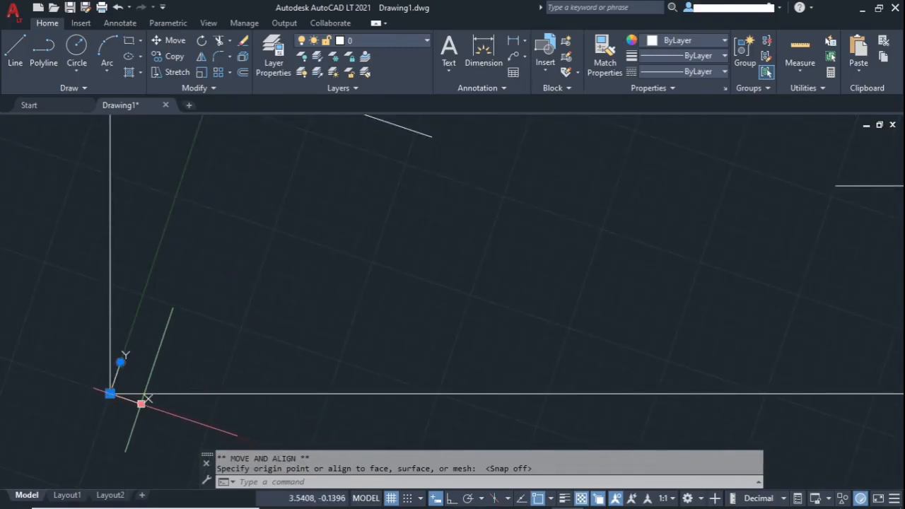
click(111, 393)
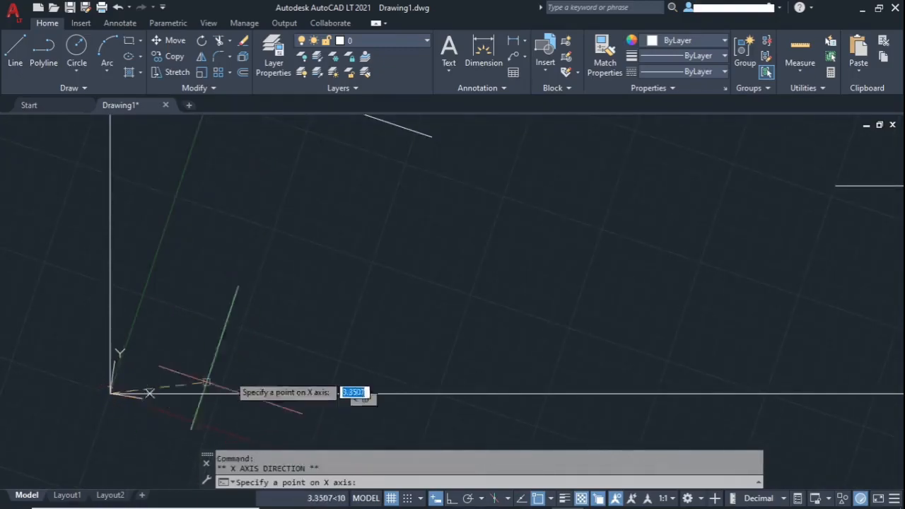
click(563, 393)
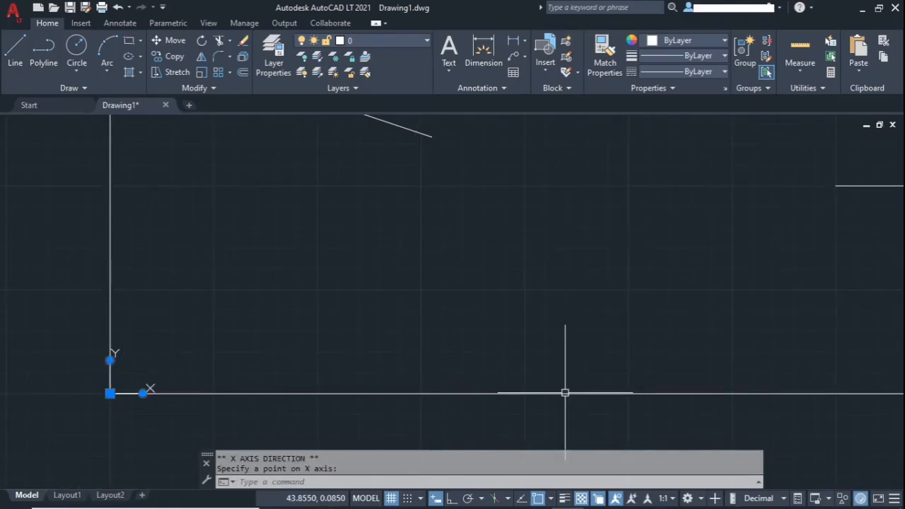
key(Escape)
key(Escape)
scroll(298, 430, down, 3)
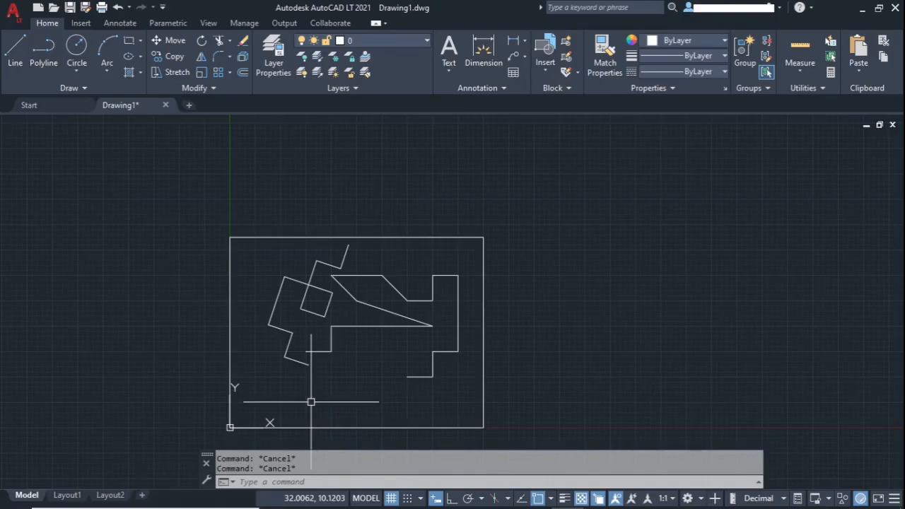
middle_drag(333, 390, 397, 366)
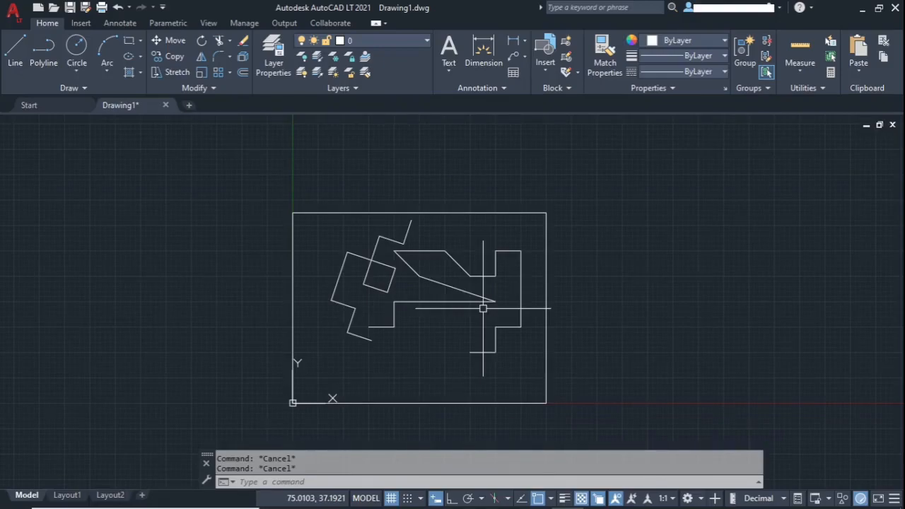
key(Tab)
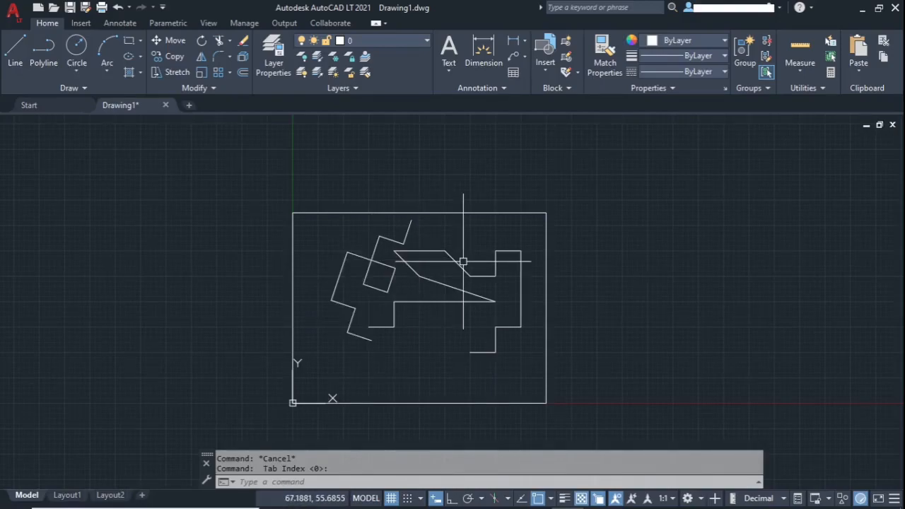
Use the GRID command to switch the grid display off and back on
text(gr)
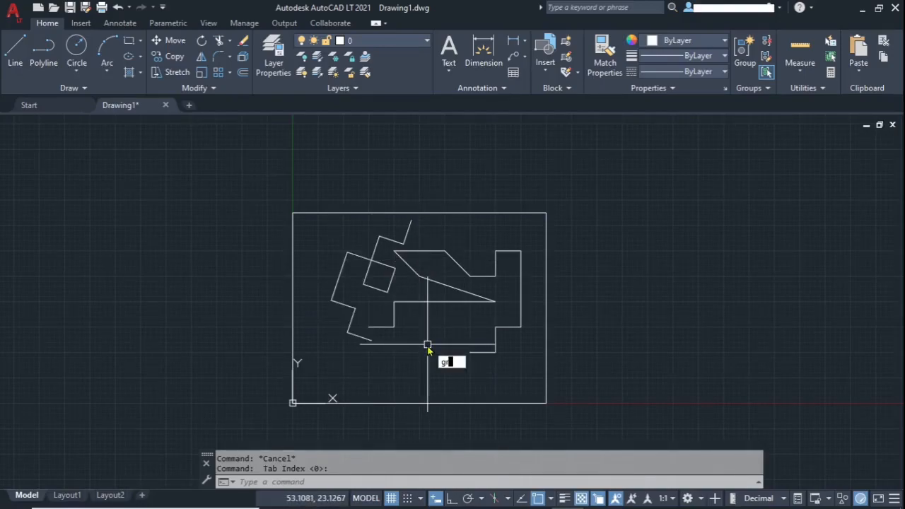
text(id)
key(Return)
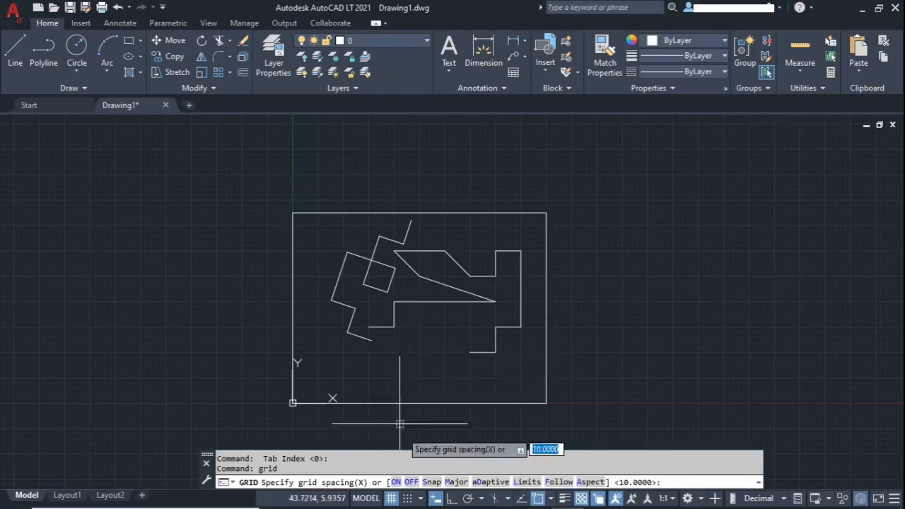
click(396, 483)
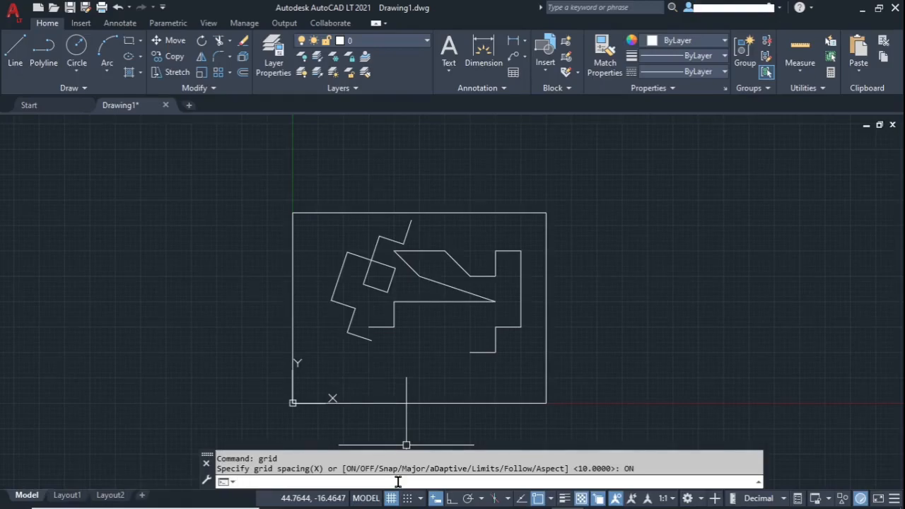
key(Return)
click(415, 483)
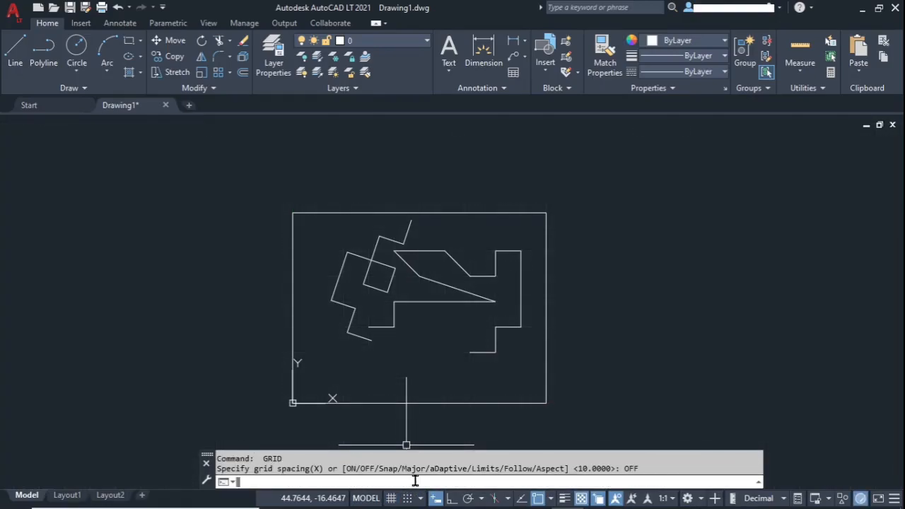
key(Return)
click(398, 483)
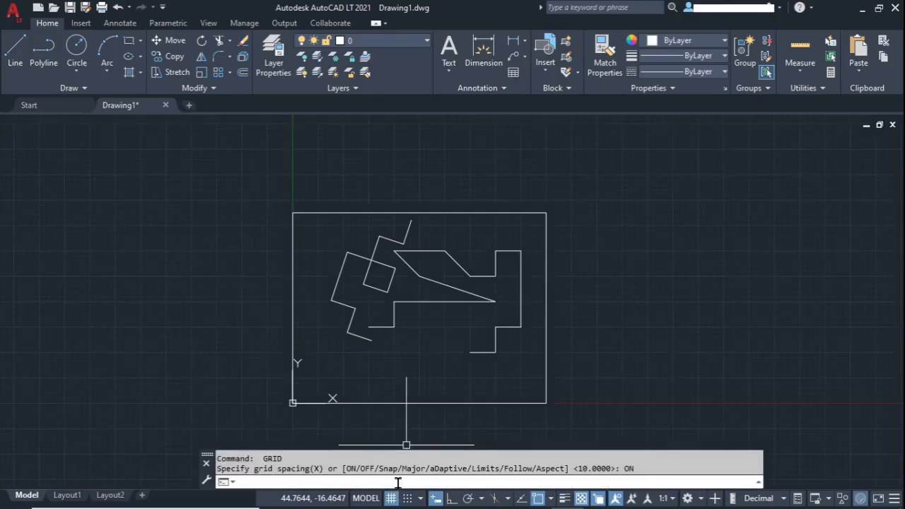
Toggle the grid display off and on within the GRID command, and set 5 grid divisions per major grid line
key(Return)
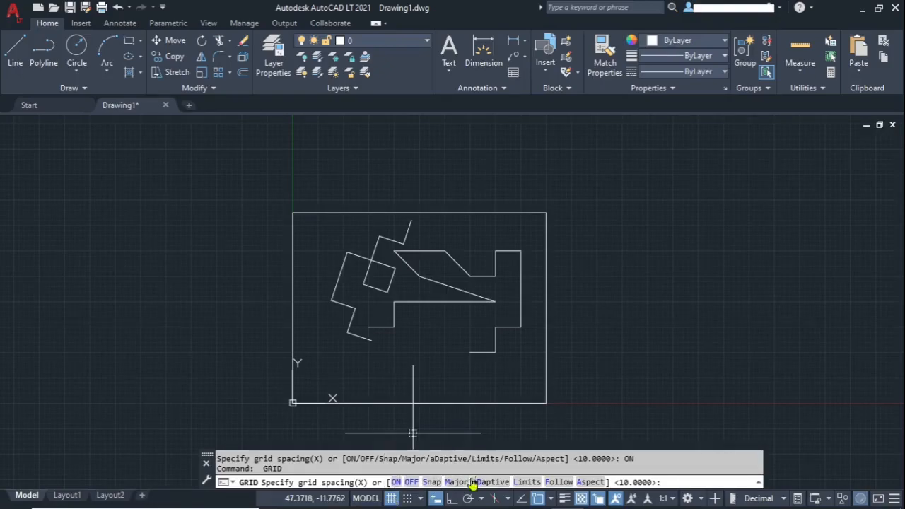
click(392, 499)
click(392, 499)
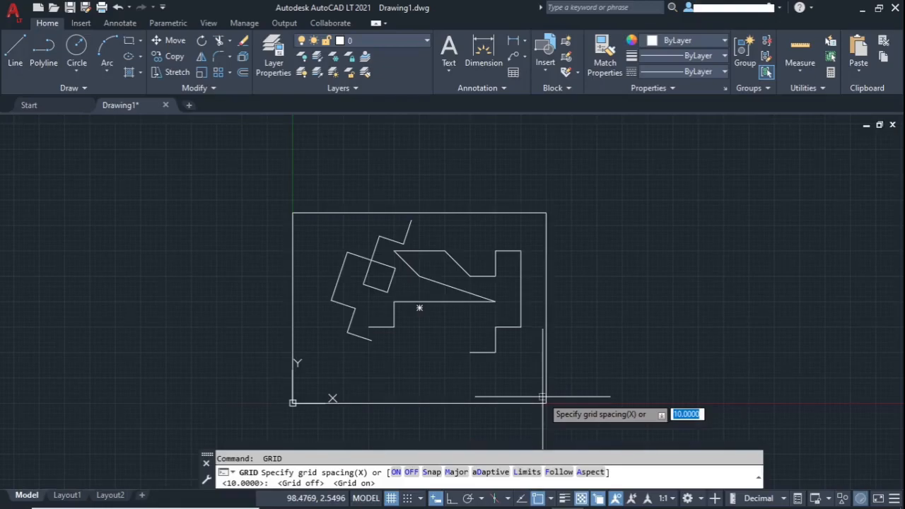
text(m)
key(Return)
text(5)
key(Return)
Examine how the minor and major grid lines adapt at different magnifications around the lower ends of the line chains
scroll(415, 373, up, 4)
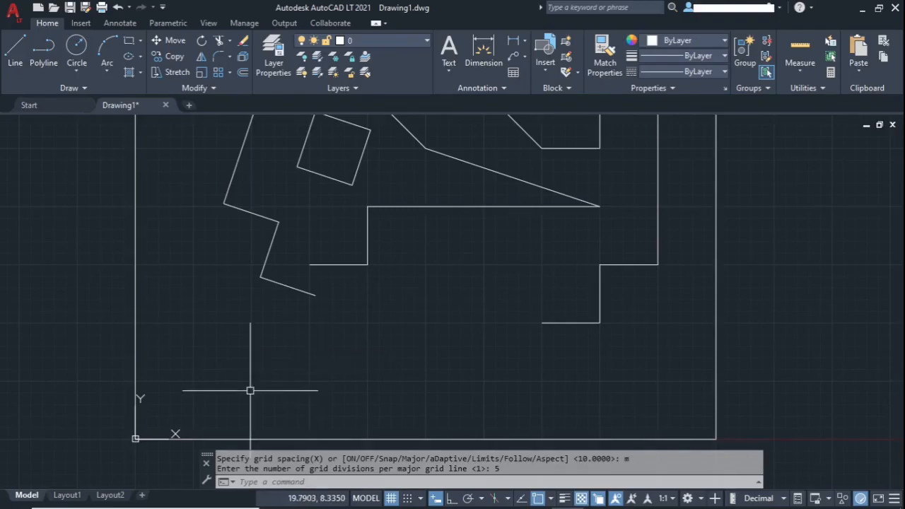
scroll(183, 386, up, 3)
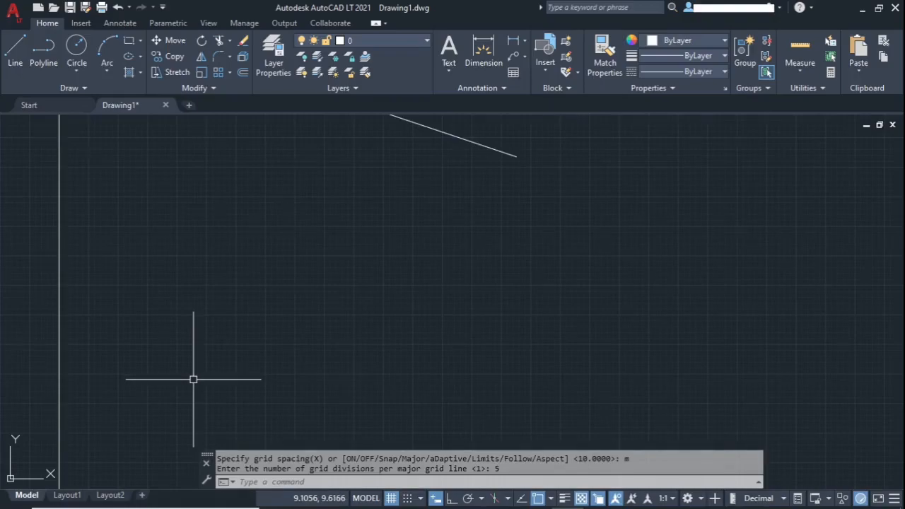
scroll(193, 378, down, 4)
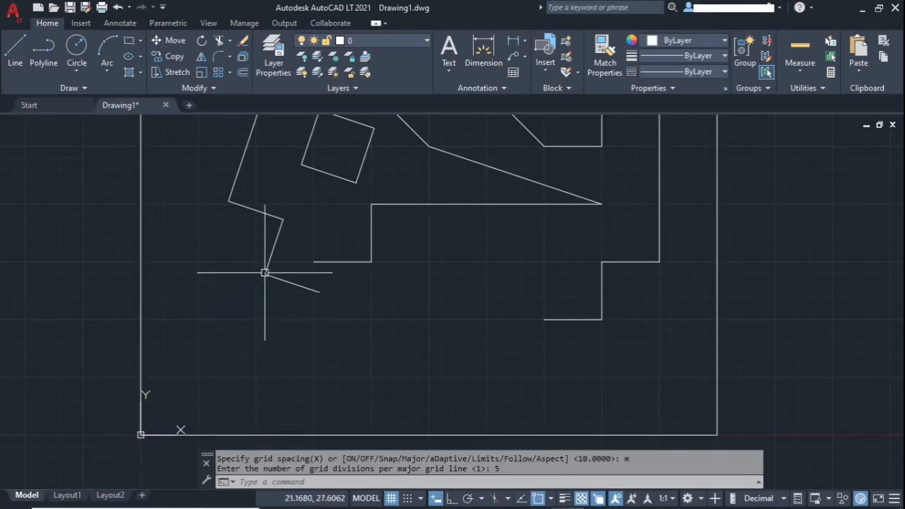
scroll(264, 271, up, 2)
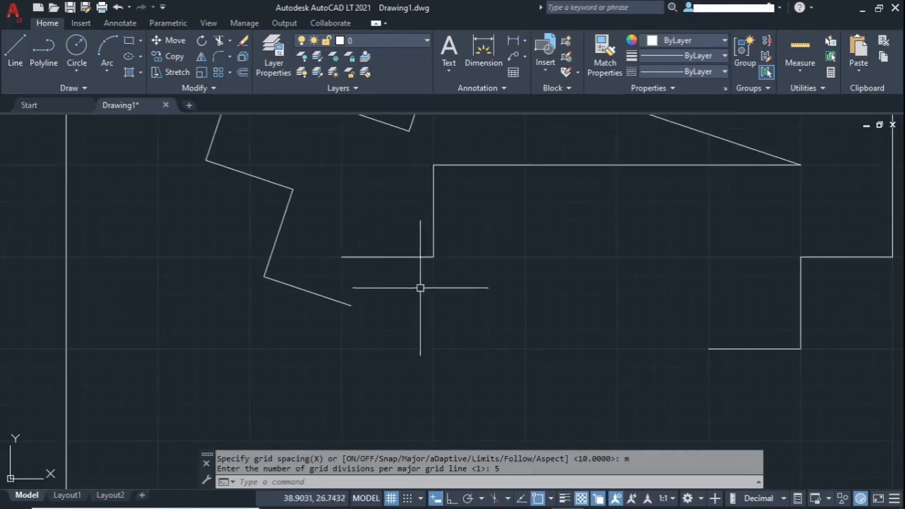
scroll(402, 269, up, 4)
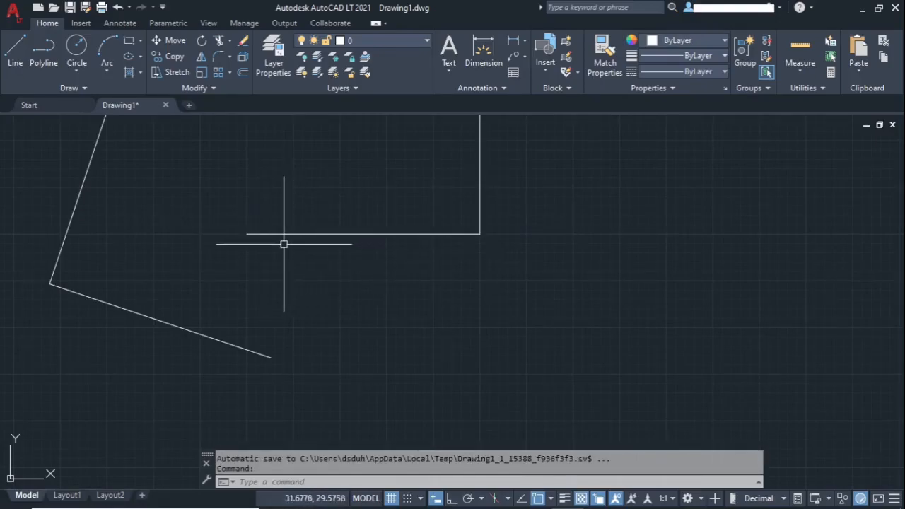
scroll(271, 241, up, 2)
scroll(270, 242, up, 3)
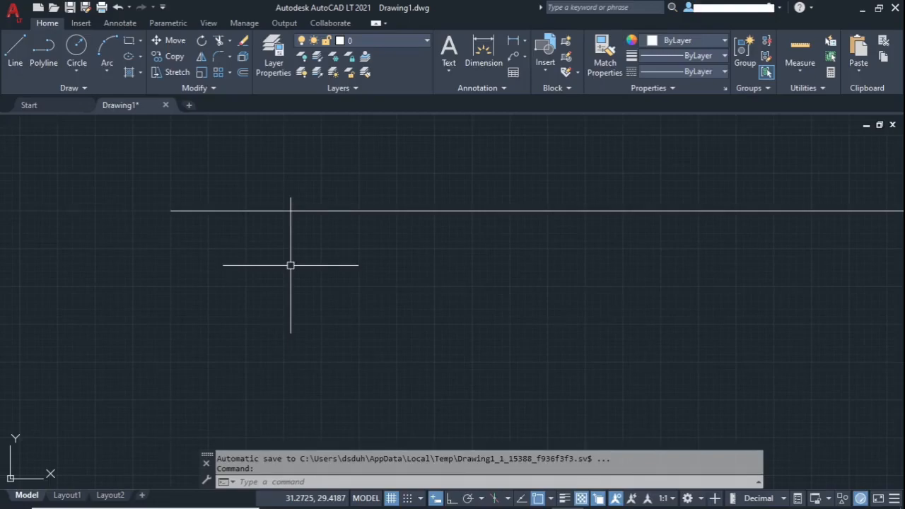
scroll(337, 276, down, 3)
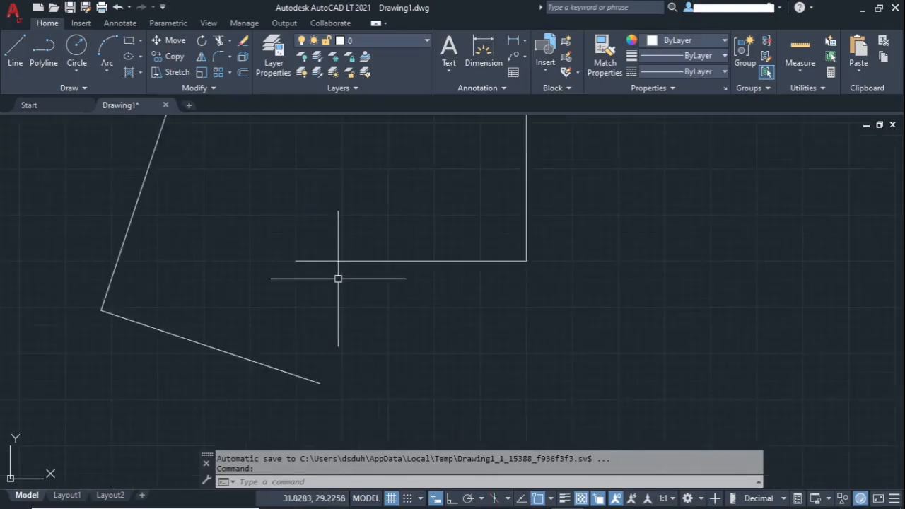
scroll(391, 267, down, 2)
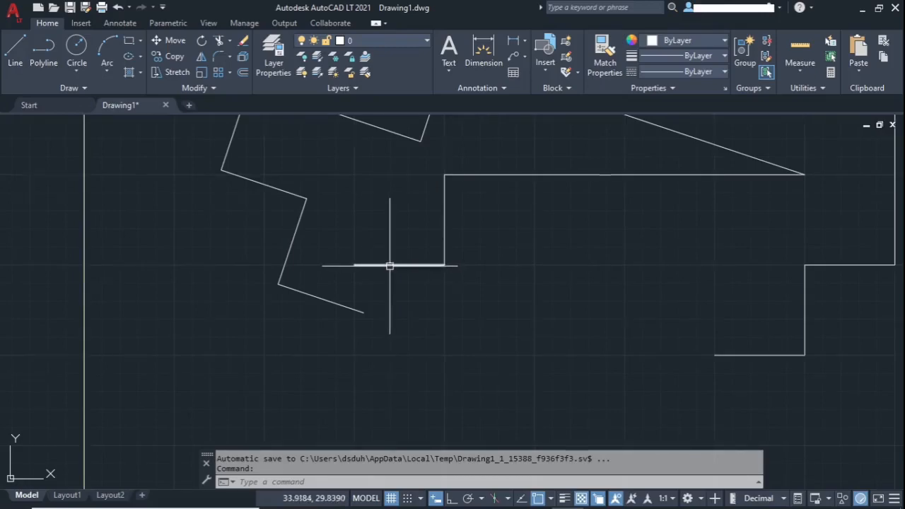
scroll(390, 266, down, 3)
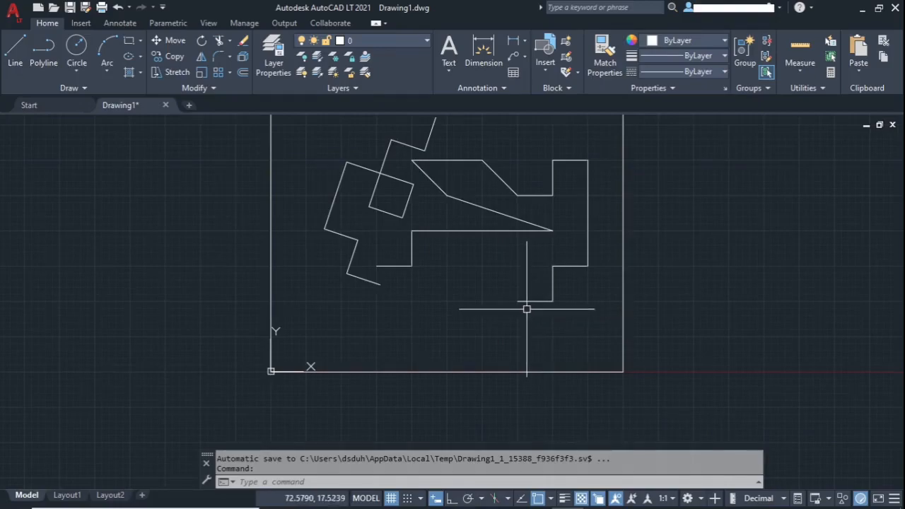
scroll(527, 307, up, 2)
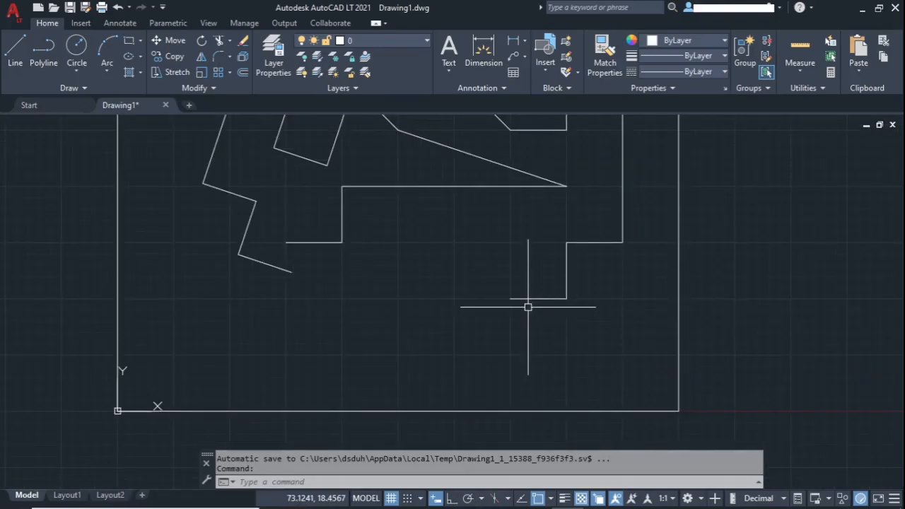
Turn off the grid's adaptive behavior with the GRID command
text(id)
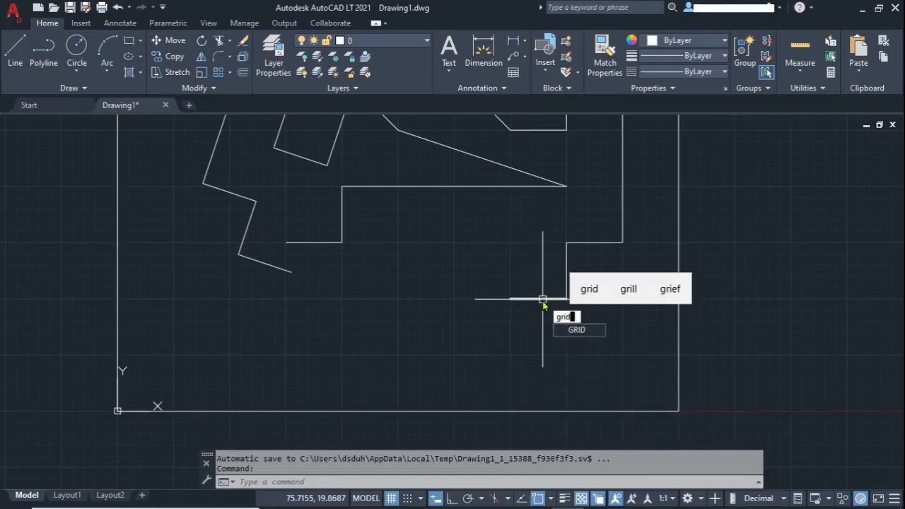
key(Escape)
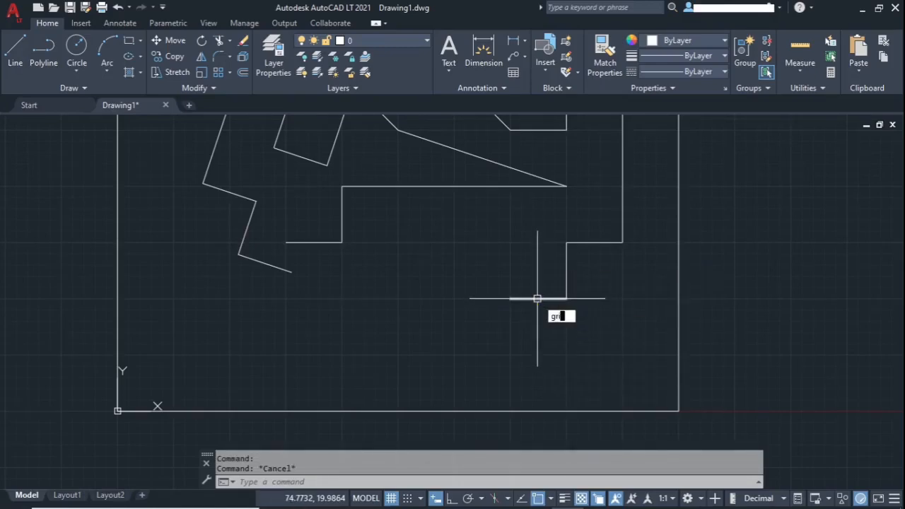
text(grid)
key(Return)
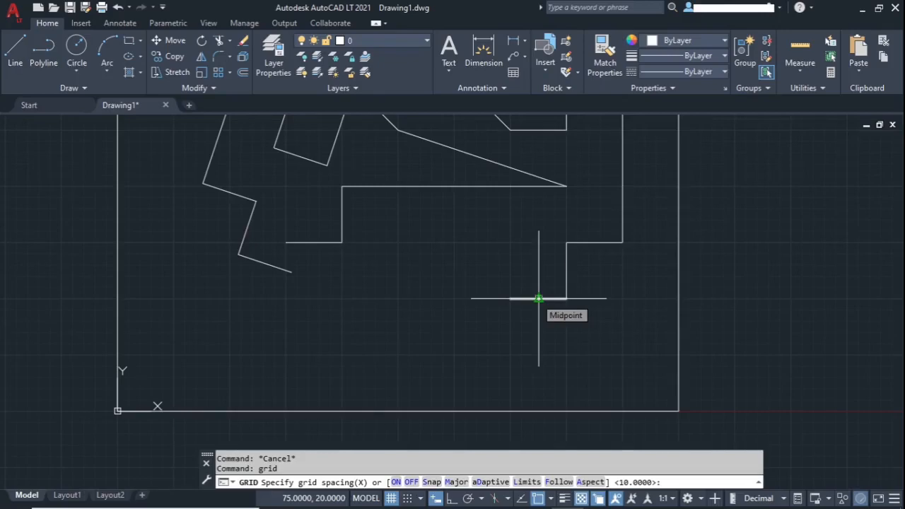
click(482, 484)
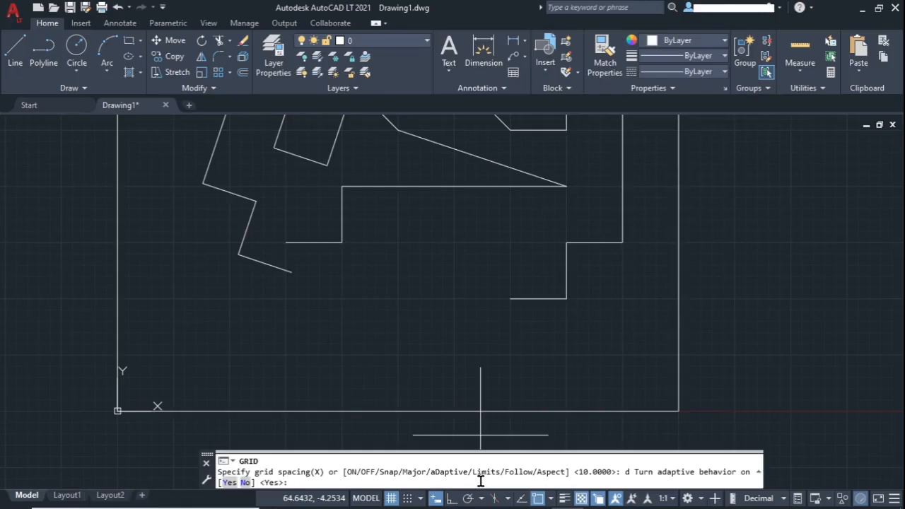
text(n)
key(Return)
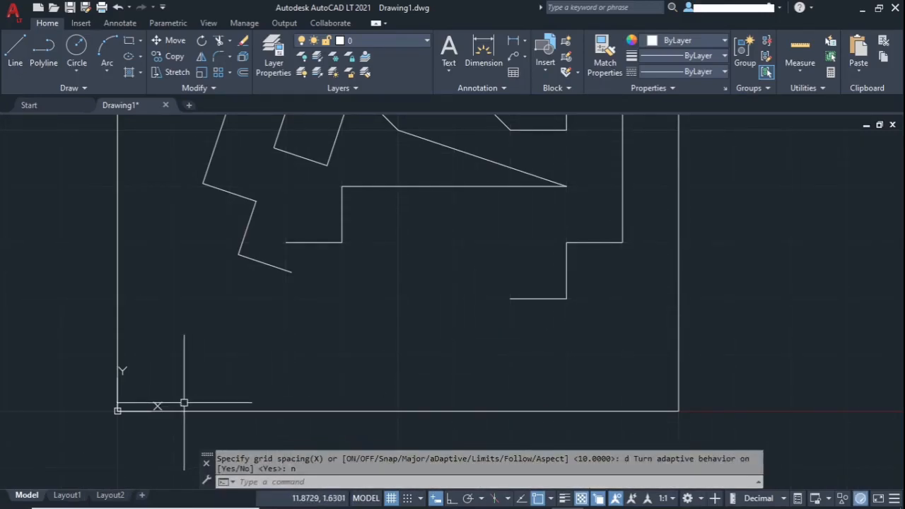
Examine the non-adaptive grid at several magnifications along the rectangle's bottom edge and around the line chains
scroll(183, 402, up, 1)
scroll(95, 390, up, 1)
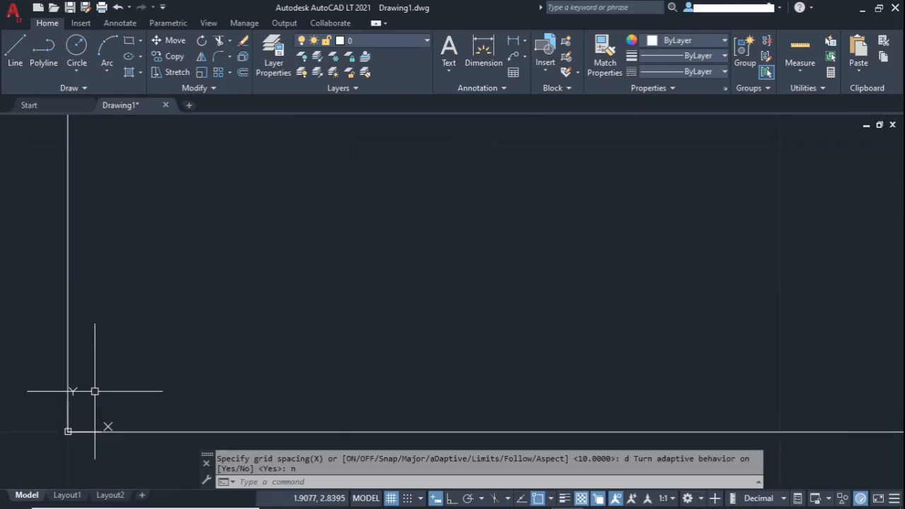
scroll(95, 391, down, 2)
scroll(264, 247, up, 3)
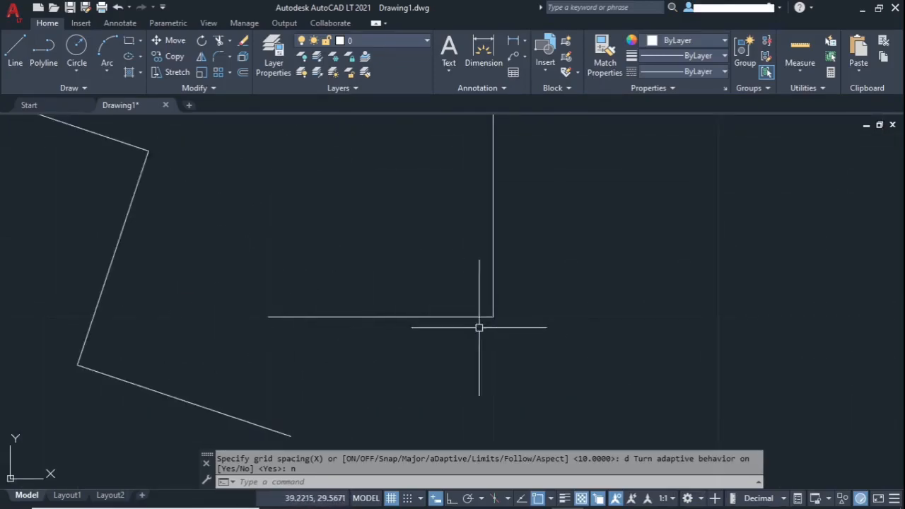
scroll(414, 299, down, 3)
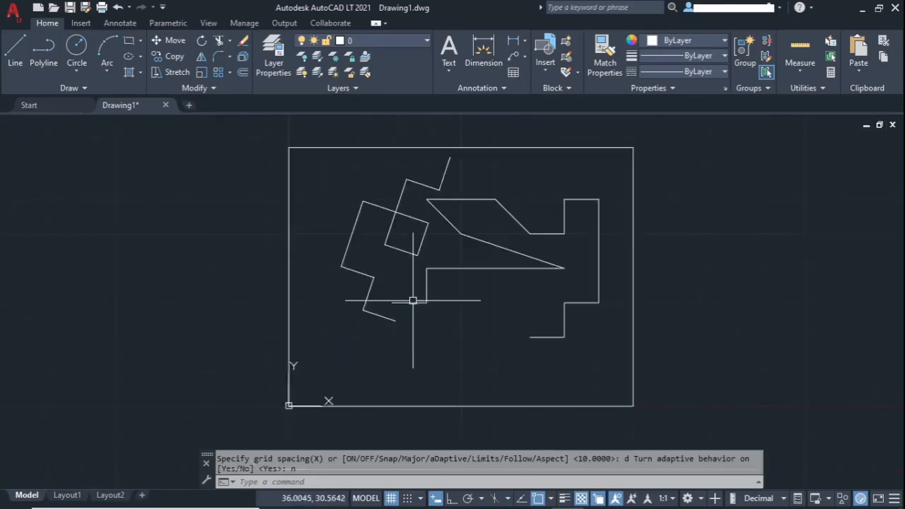
scroll(413, 300, down, 2)
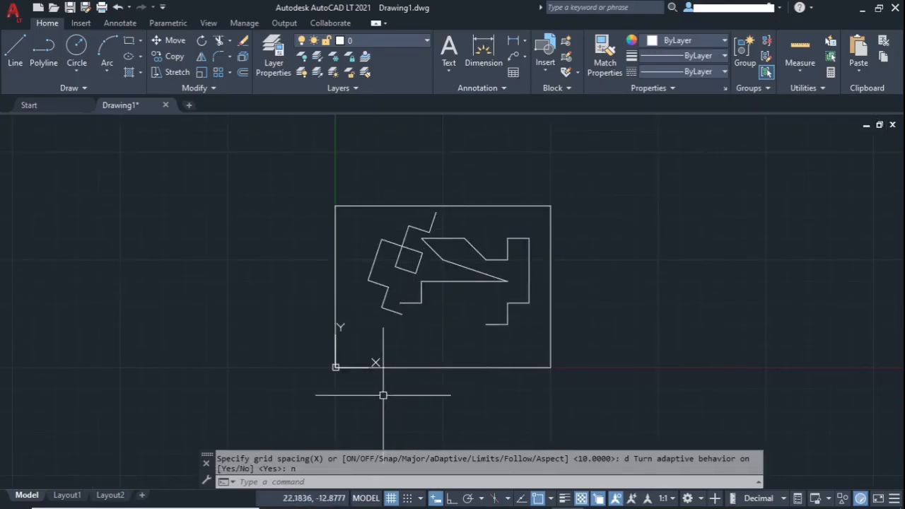
scroll(382, 394, up, 4)
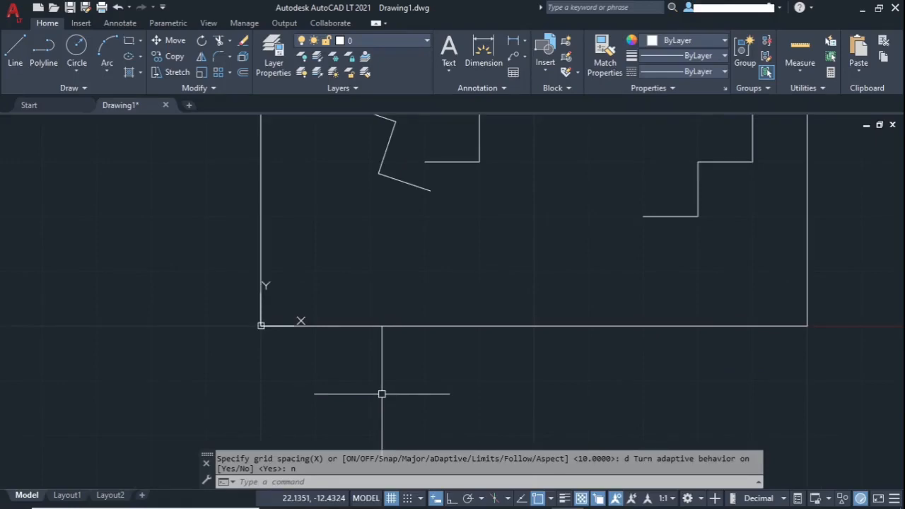
scroll(431, 355, up, 2)
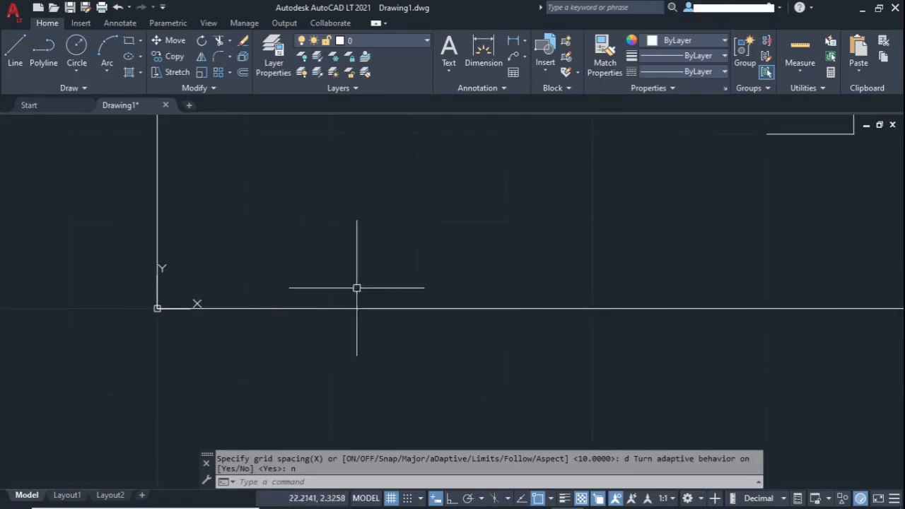
middle_drag(589, 256, 299, 287)
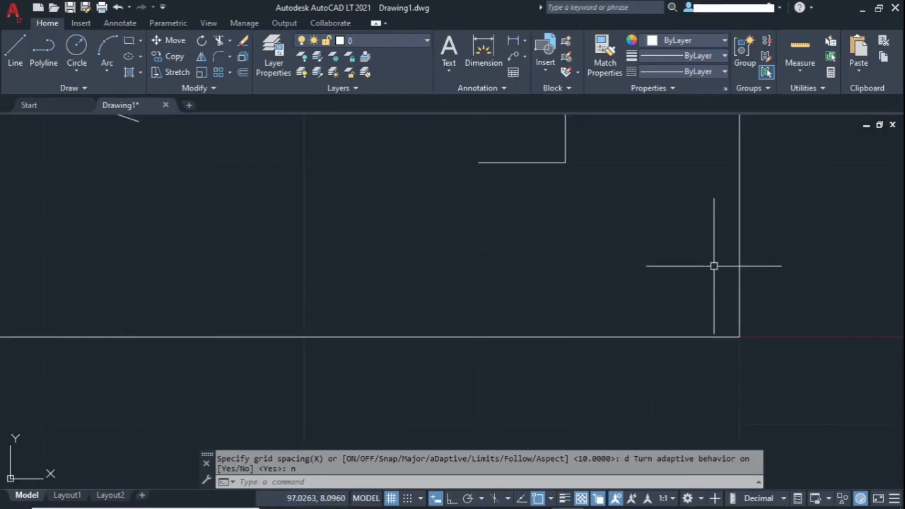
scroll(671, 309, down, 4)
middle_drag(537, 236, 489, 309)
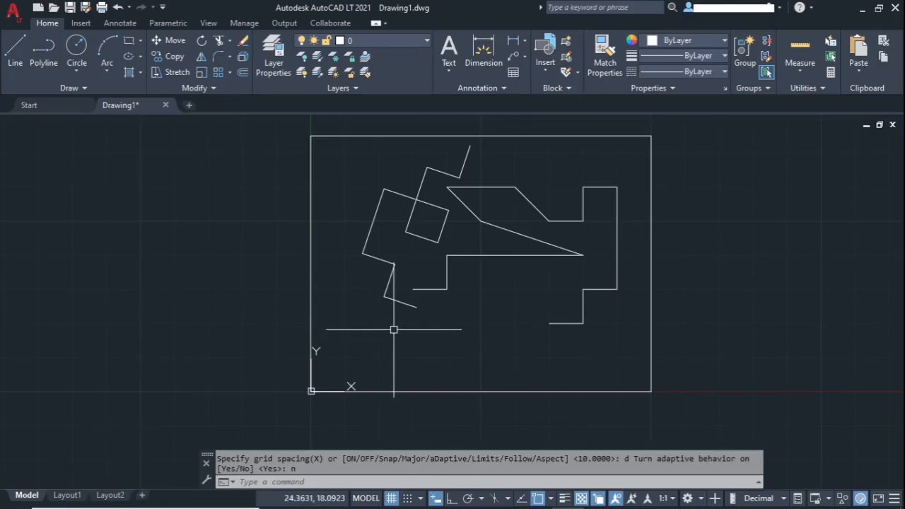
Set the grid spacing to 1 and check the denser grid near the lower ends of the left line chains
text(grid)
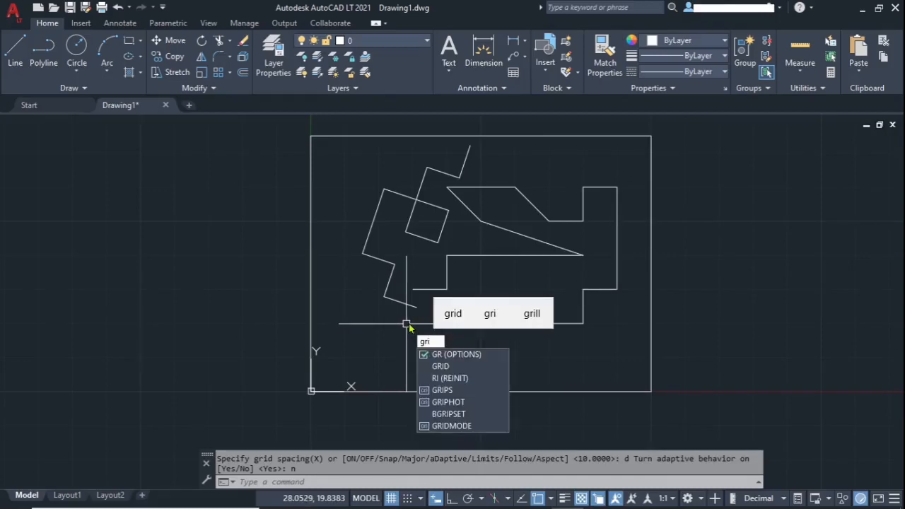
key(Return)
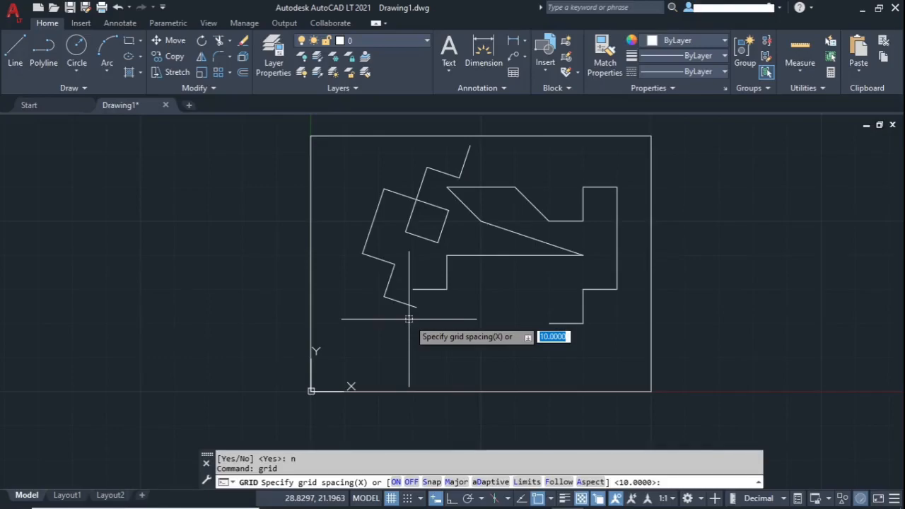
text(1)
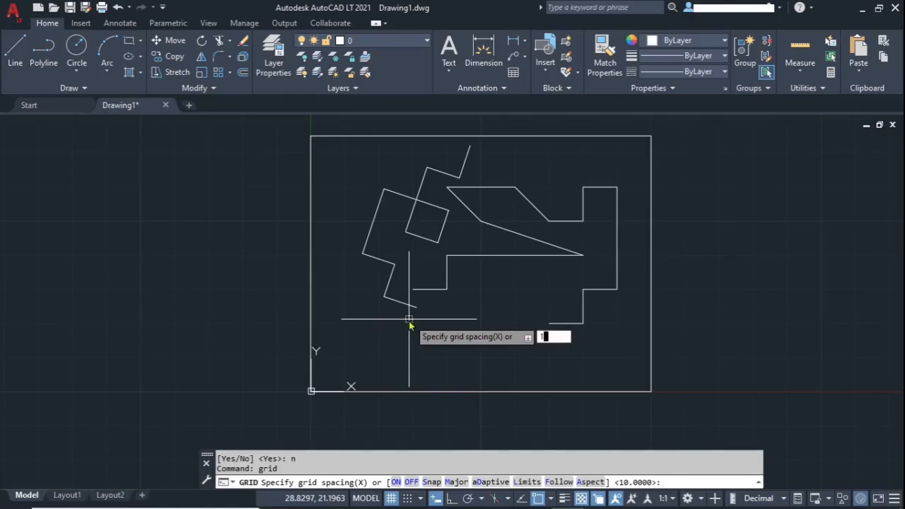
key(Return)
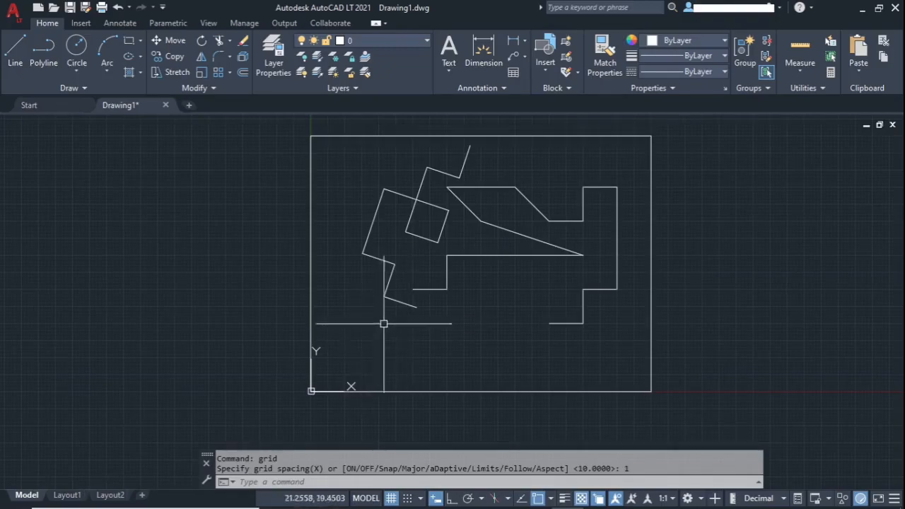
scroll(406, 299, up, 6)
scroll(460, 263, up, 2)
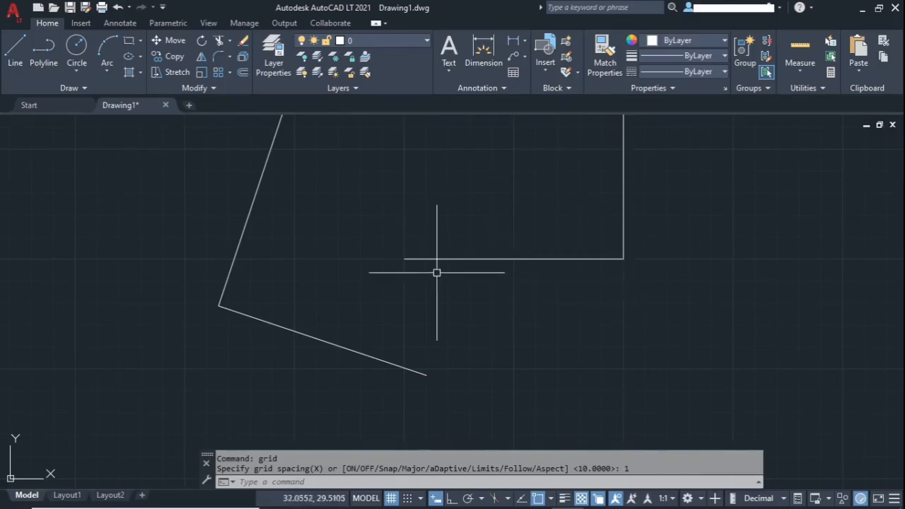
Restrict the grid display to the drawing limits by setting the GRID command's Limits option to No
mouse_move(425, 259)
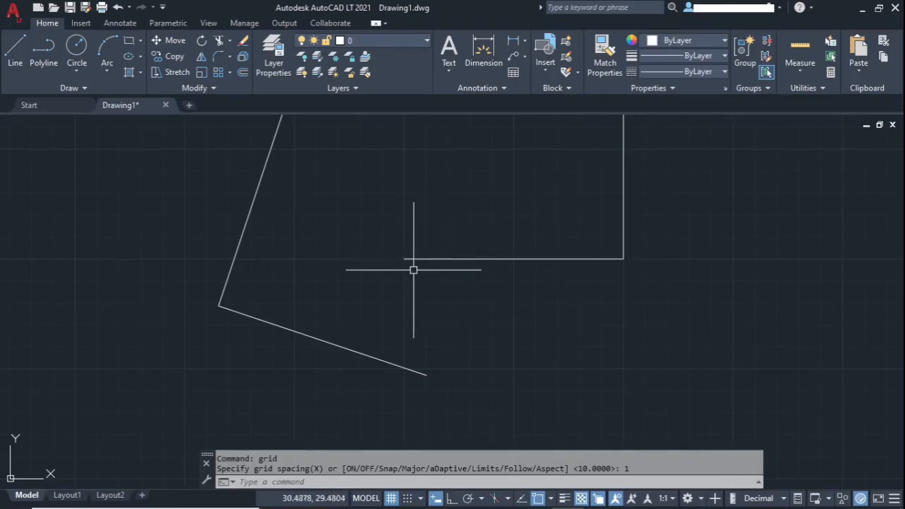
scroll(441, 265, down, 4)
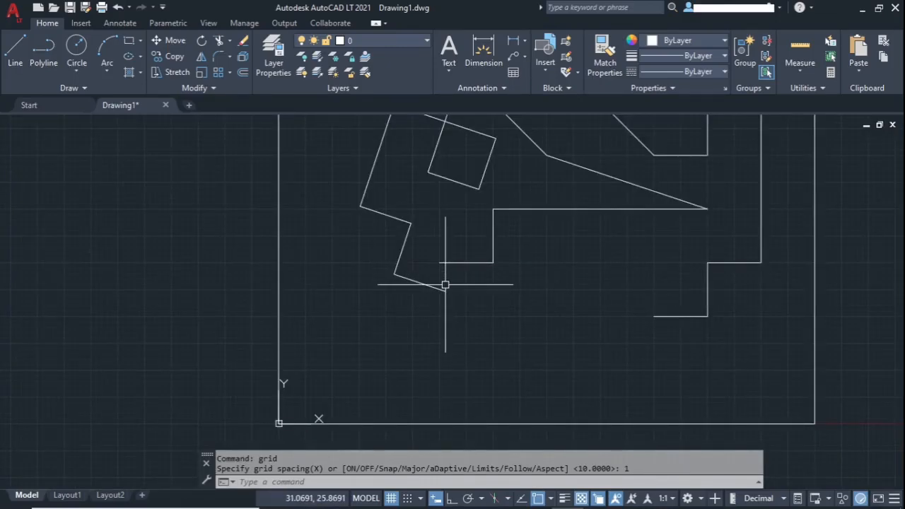
key(Escape)
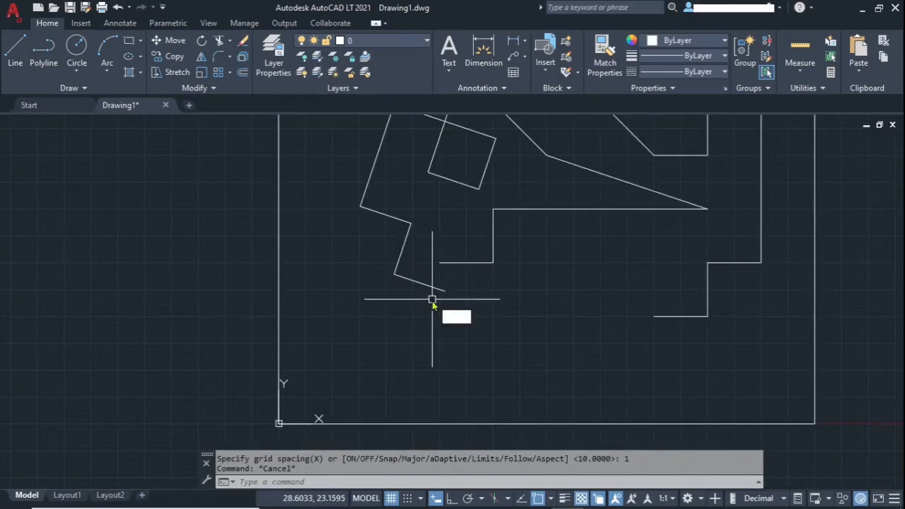
key(Return)
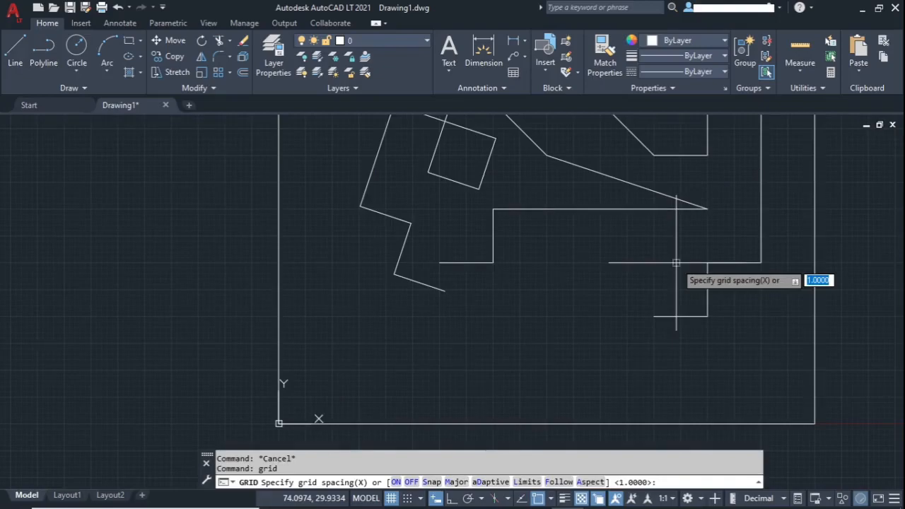
text(limits)
key(Return)
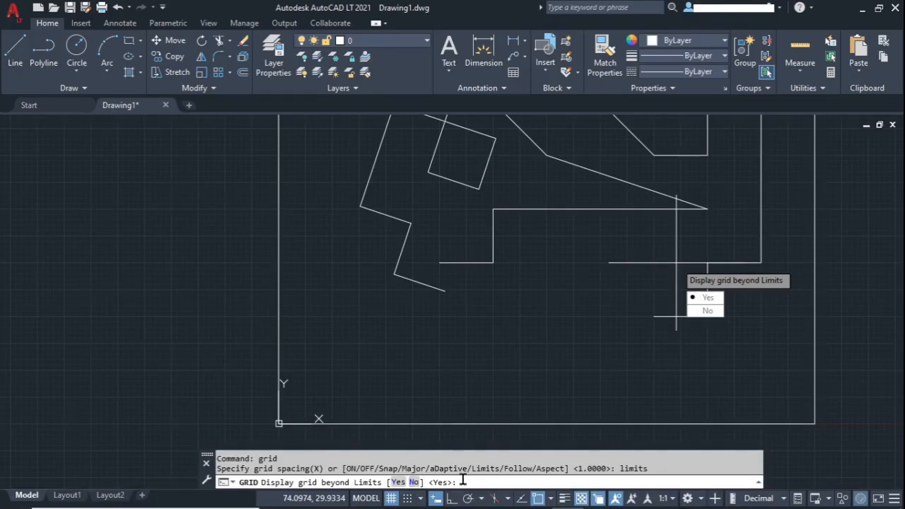
click(415, 484)
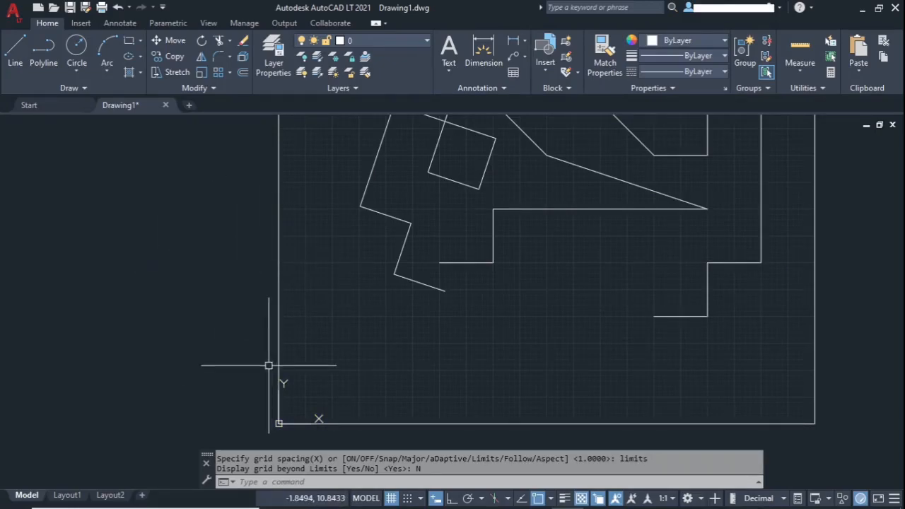
Allow the grid to display beyond the drawing limits by setting the GRID Limits option to Yes
key(Return)
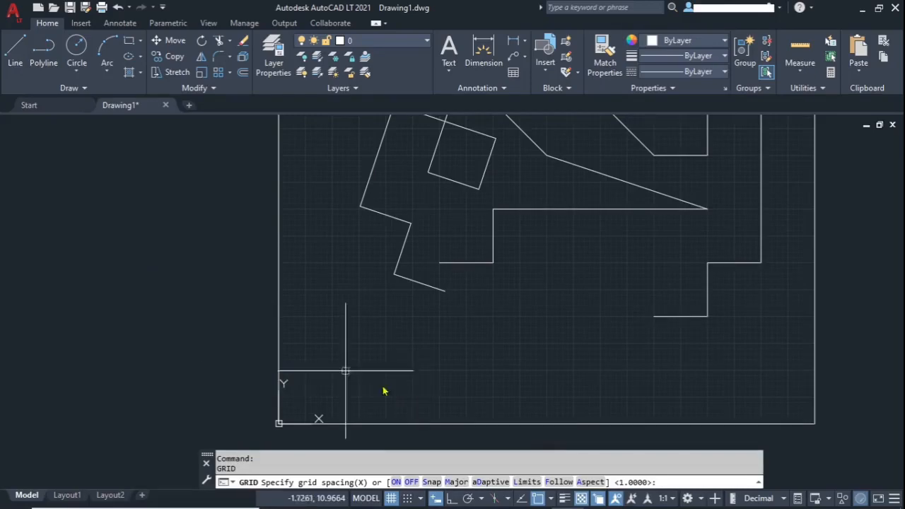
click(527, 484)
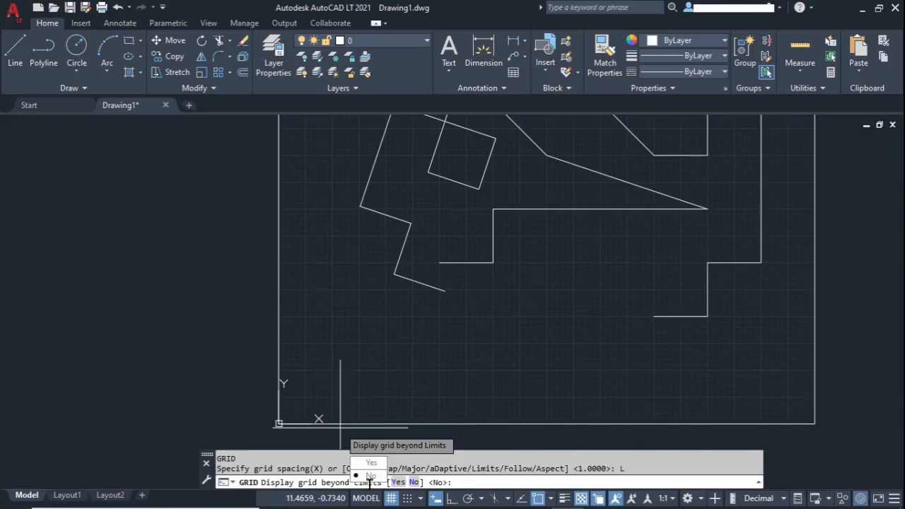
click(373, 464)
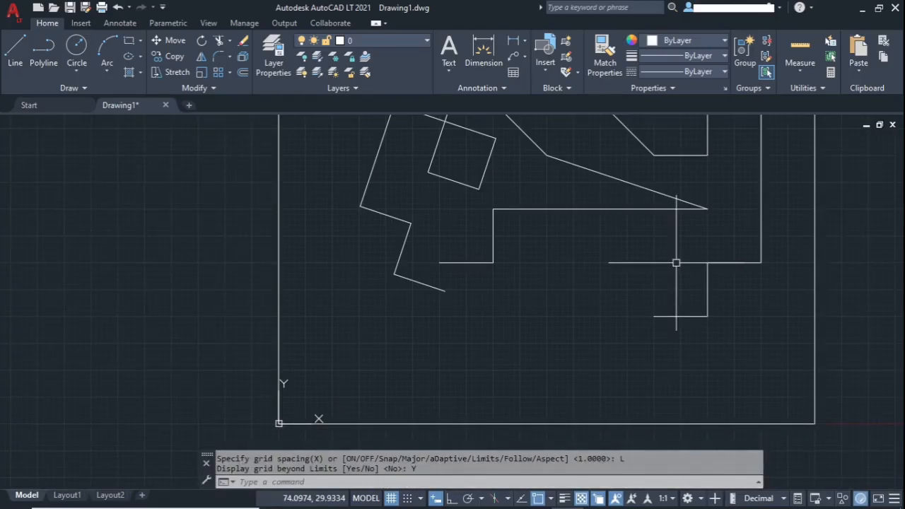
Set the grid aspect to a horizontal spacing of 1 and a vertical spacing of 0.75
key(Return)
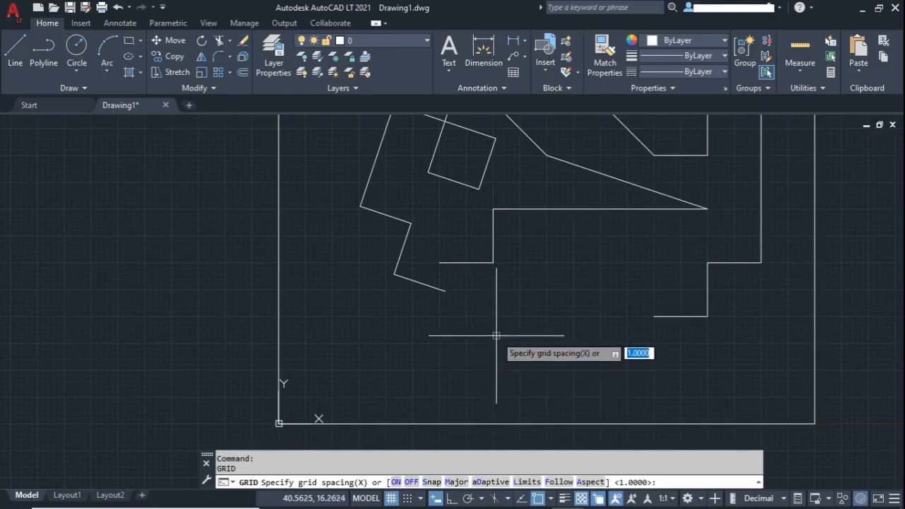
scroll(501, 368, up, 5)
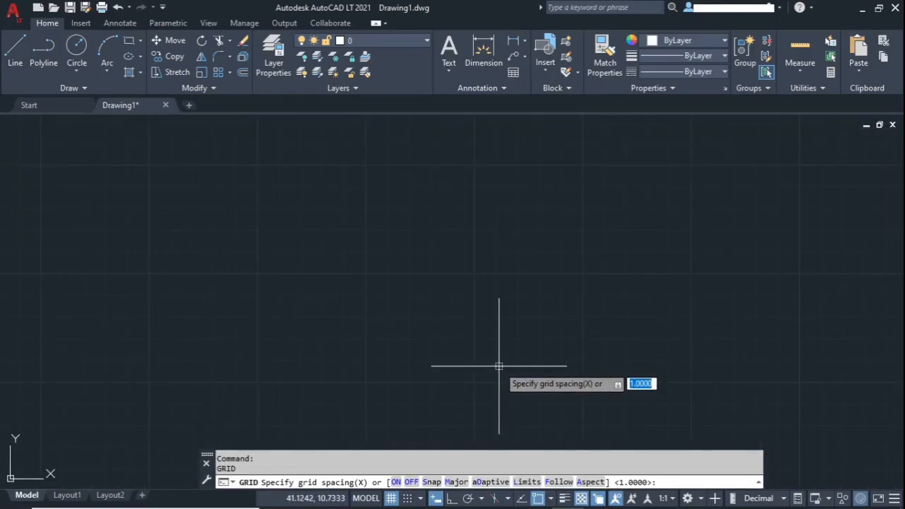
text(a)
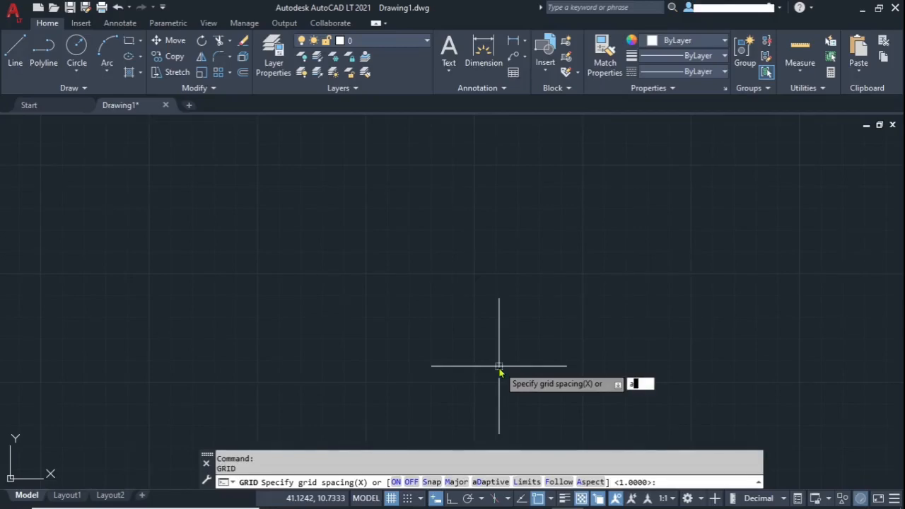
key(Return)
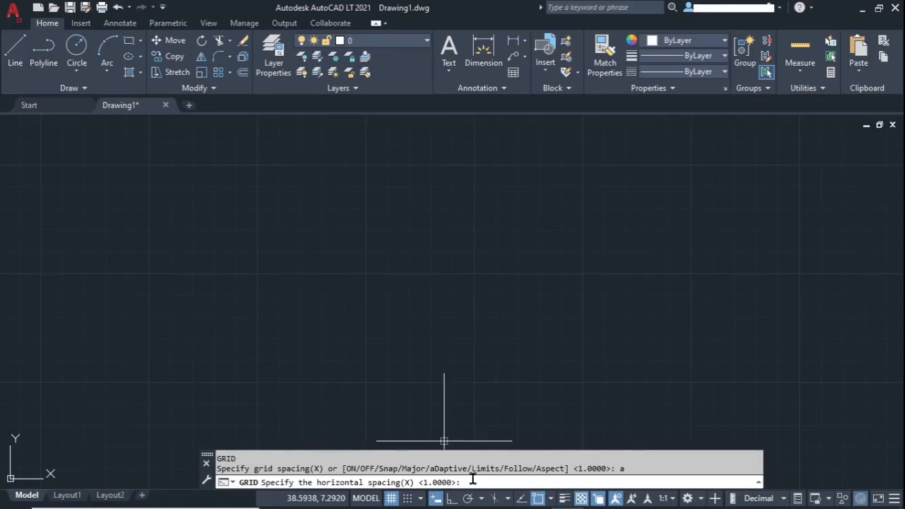
key(Return)
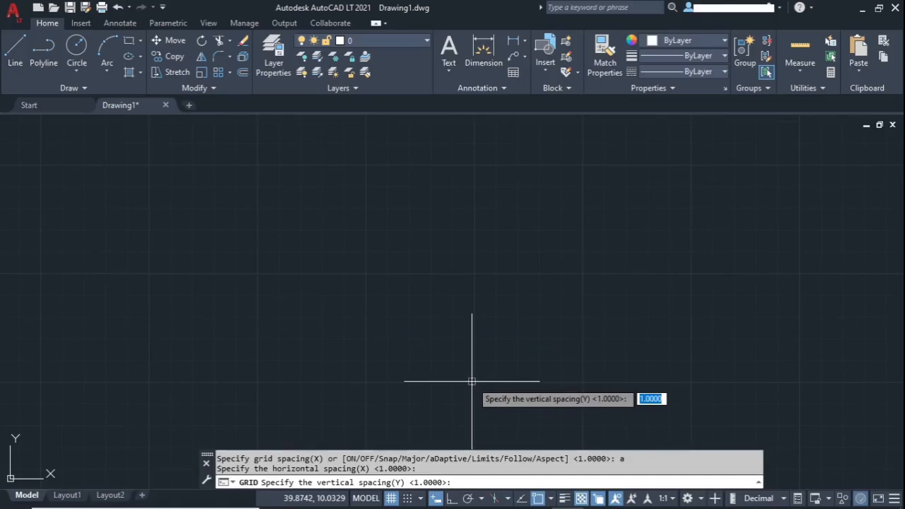
text(.75)
key(Return)
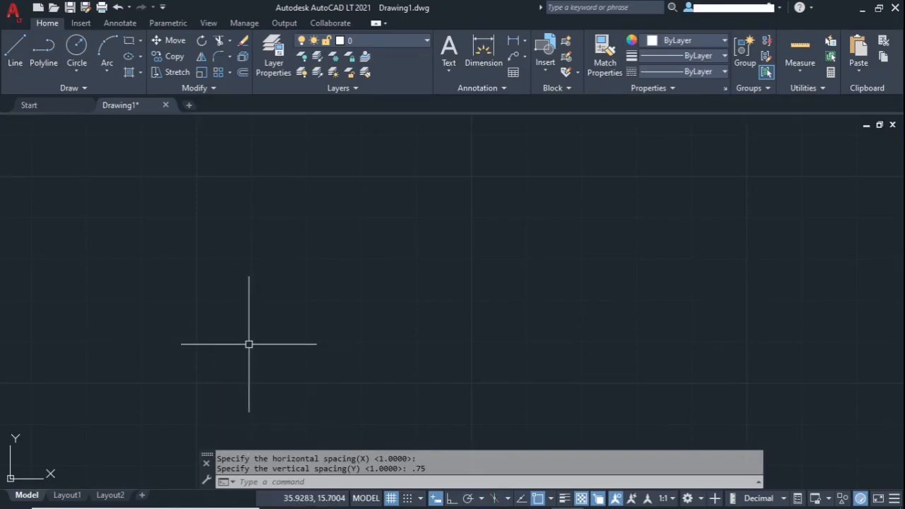
Set the grid's vertical spacing to 2 with the Aspect option, keeping horizontal spacing 1, and check the grid around the whole rectangle
key(Return)
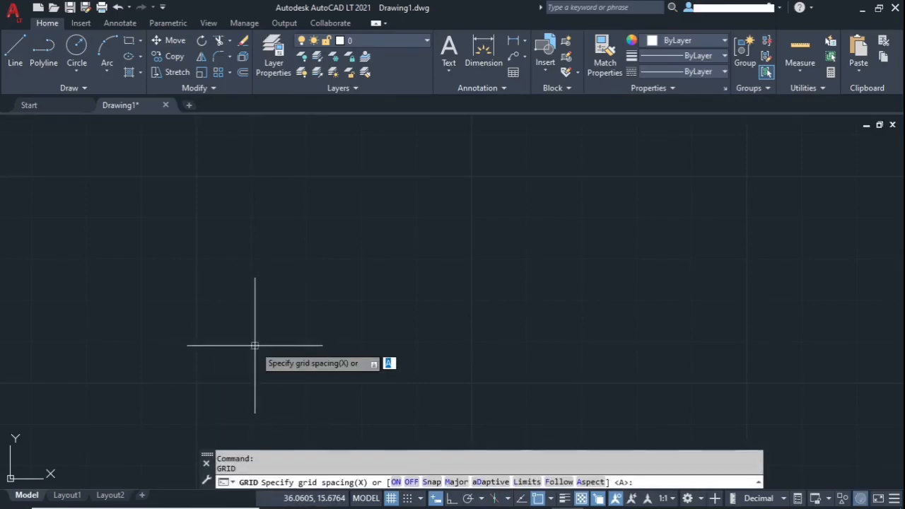
text(a)
key(Return)
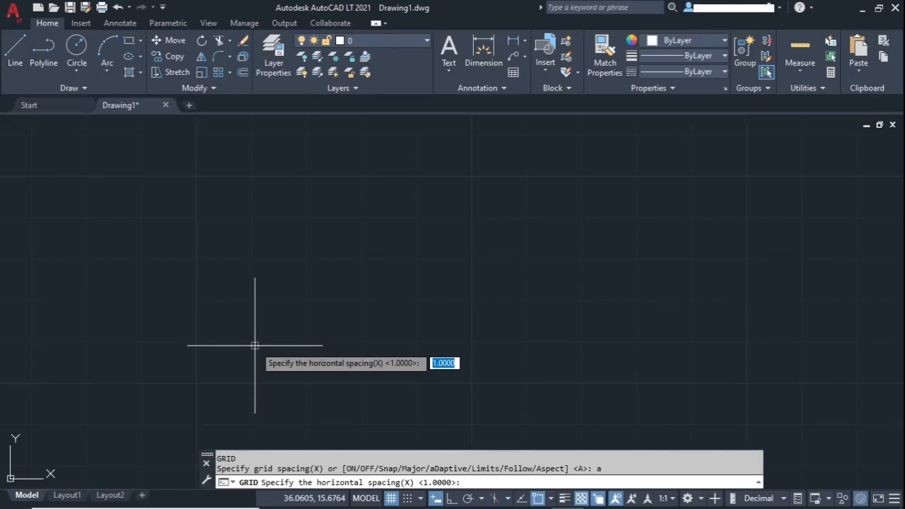
key(Return)
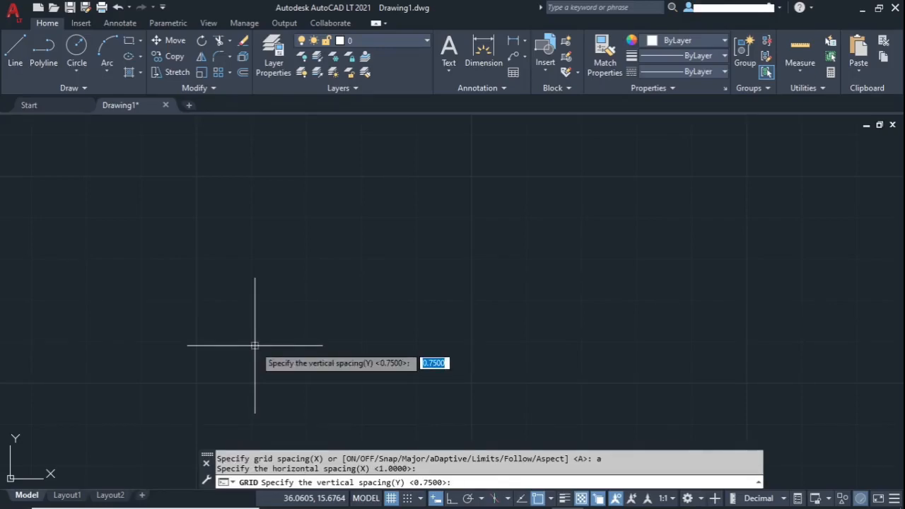
text(2)
key(Return)
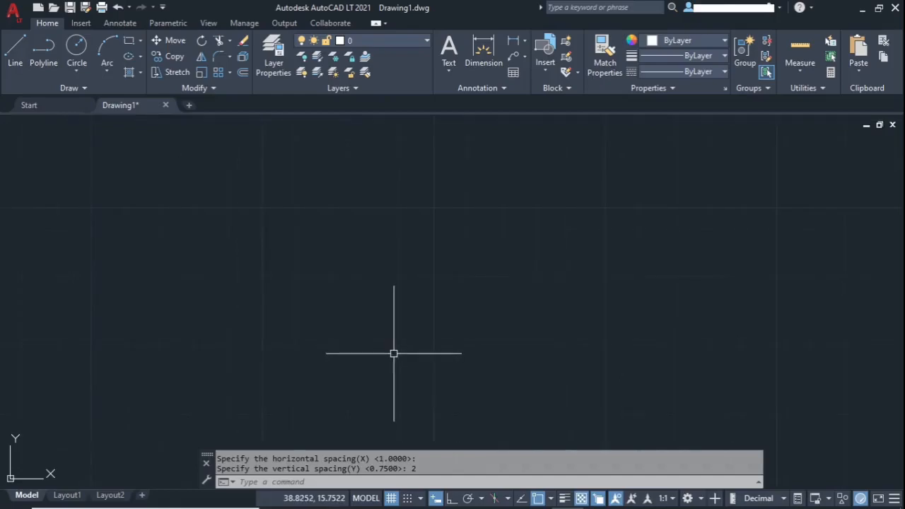
scroll(394, 354, down, 2)
scroll(394, 356, down, 2)
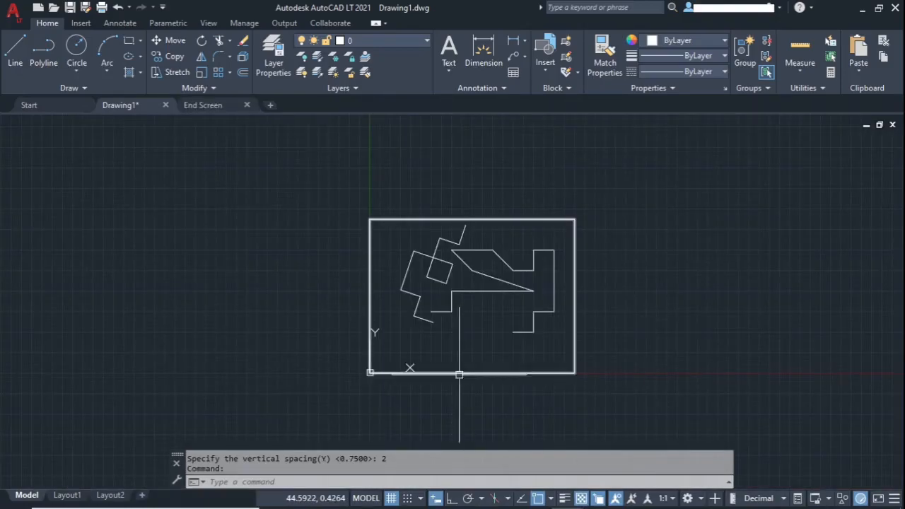
In the drafting settings, set the grid X and Y spacing to 5 with a major line every 10
click(420, 498)
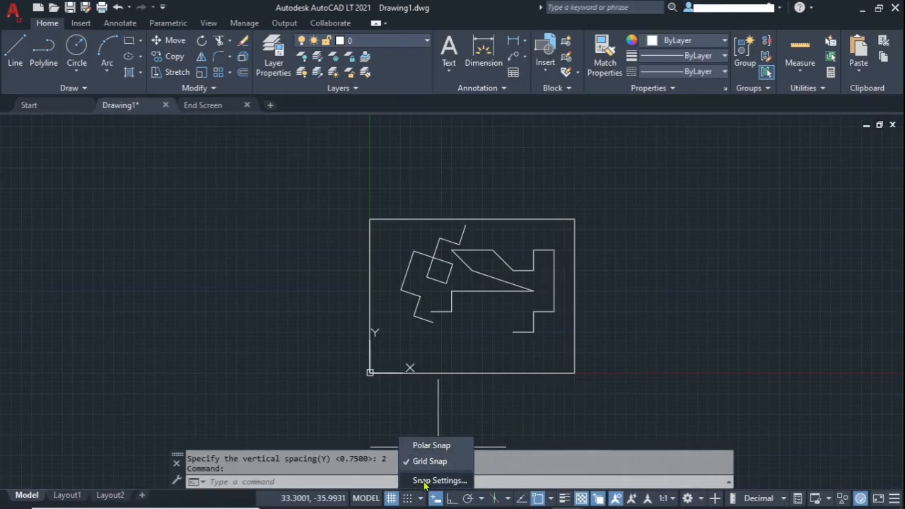
click(425, 480)
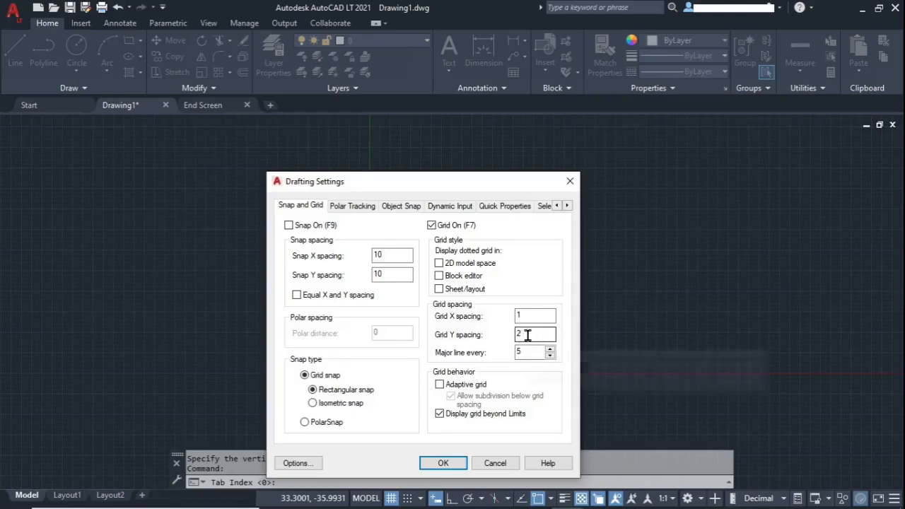
double_click(524, 315)
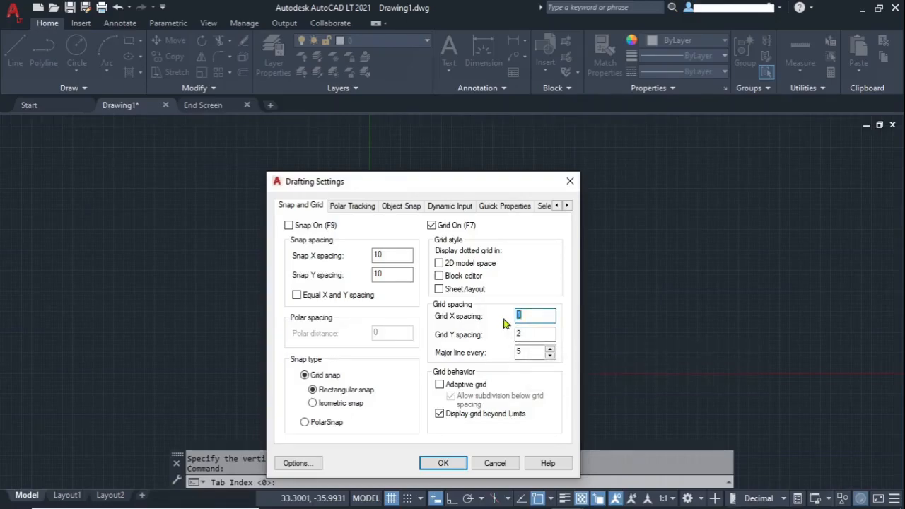
text(2)
double_click(523, 315)
text(5)
key(Tab)
text(5)
double_click(529, 352)
text(10)
Enable the adaptive grid and apply the drafting settings
click(439, 385)
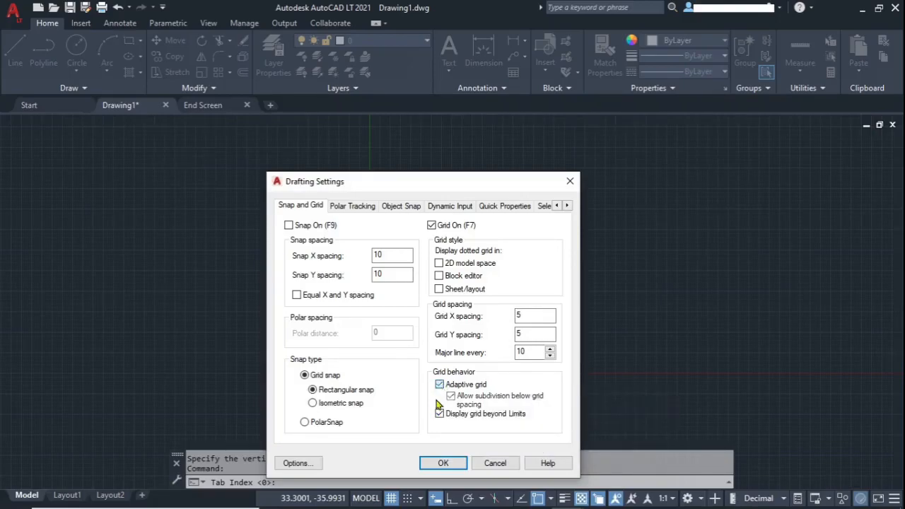
click(439, 385)
click(440, 385)
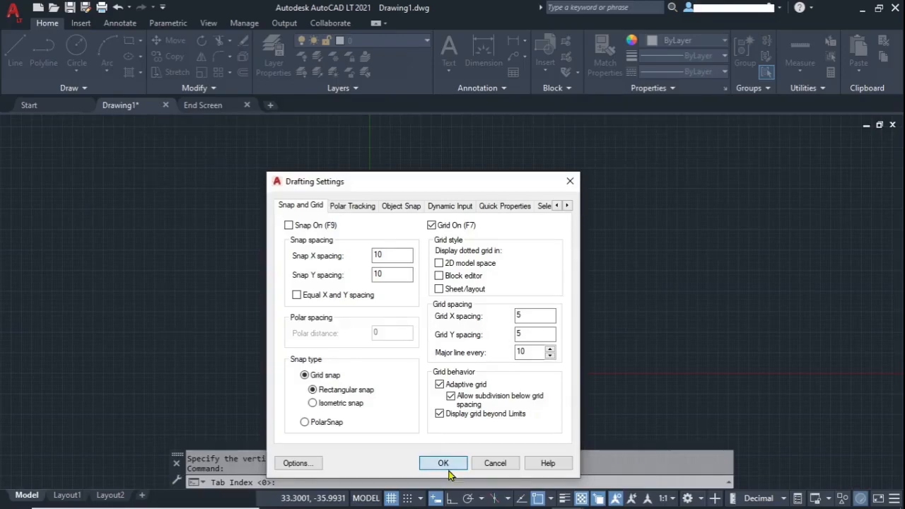
click(443, 465)
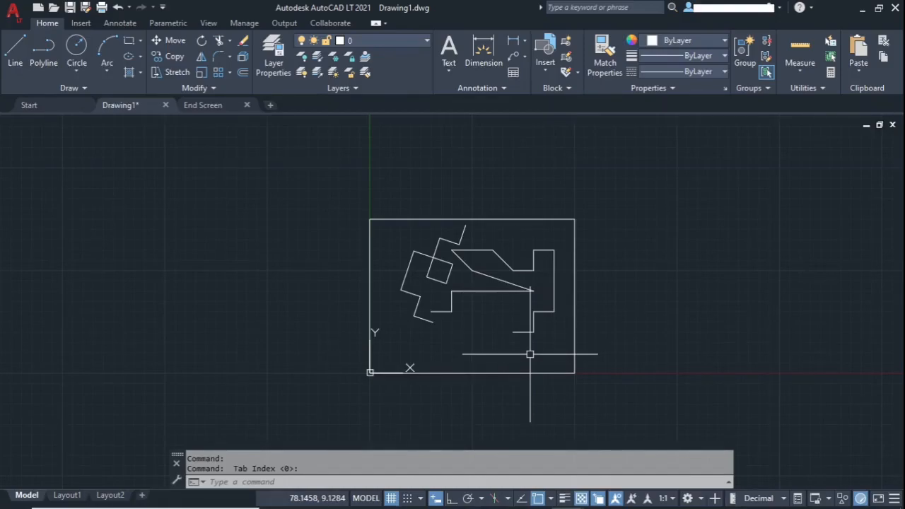
Switch to the End Screen drawing
key(ctrl+Tab)
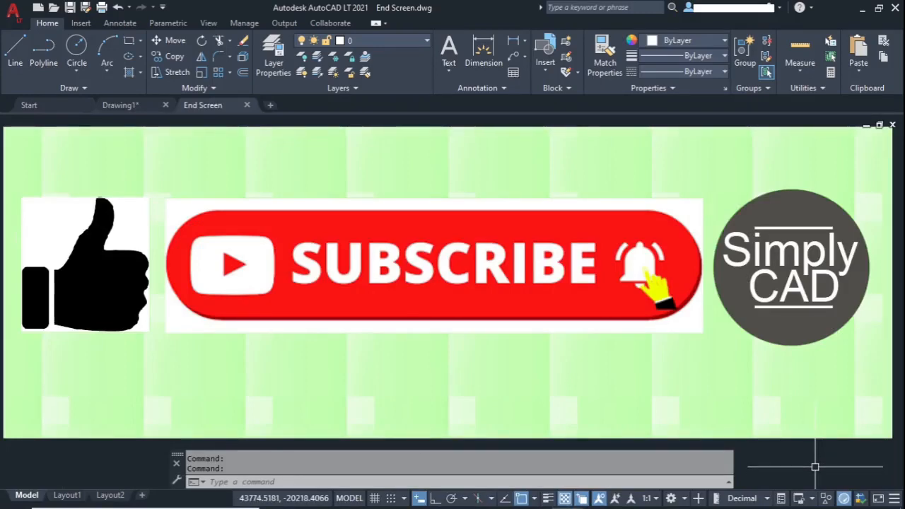